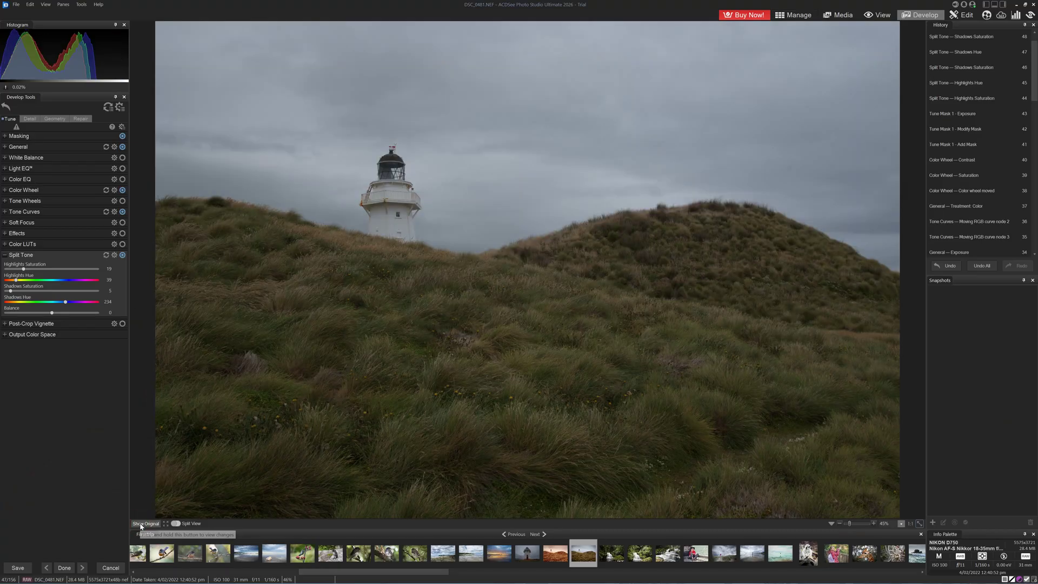
Toggle between the edited and original lighthouse photo to compare them.
left_click(140, 524)
left_click(140, 523)
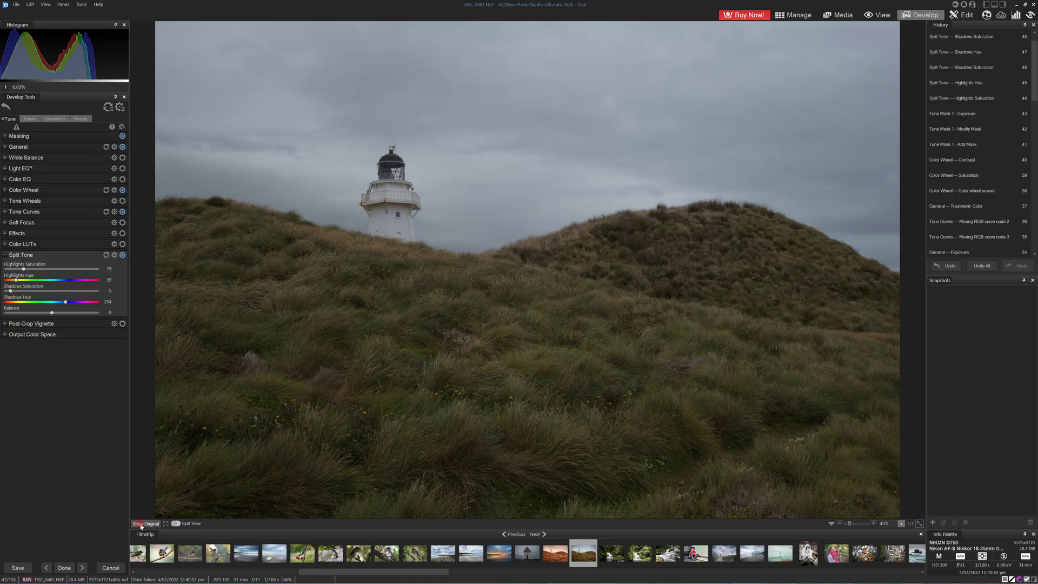
left_click(140, 524)
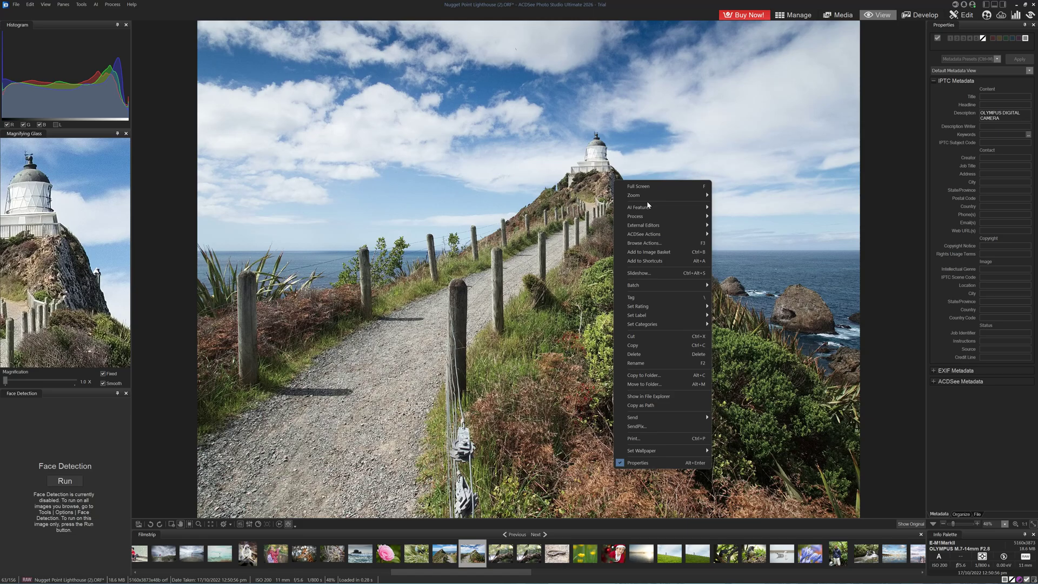
Preview AI Super Resolution on the Nugget Point photo and compare it with the original.
mouse_move(652, 208)
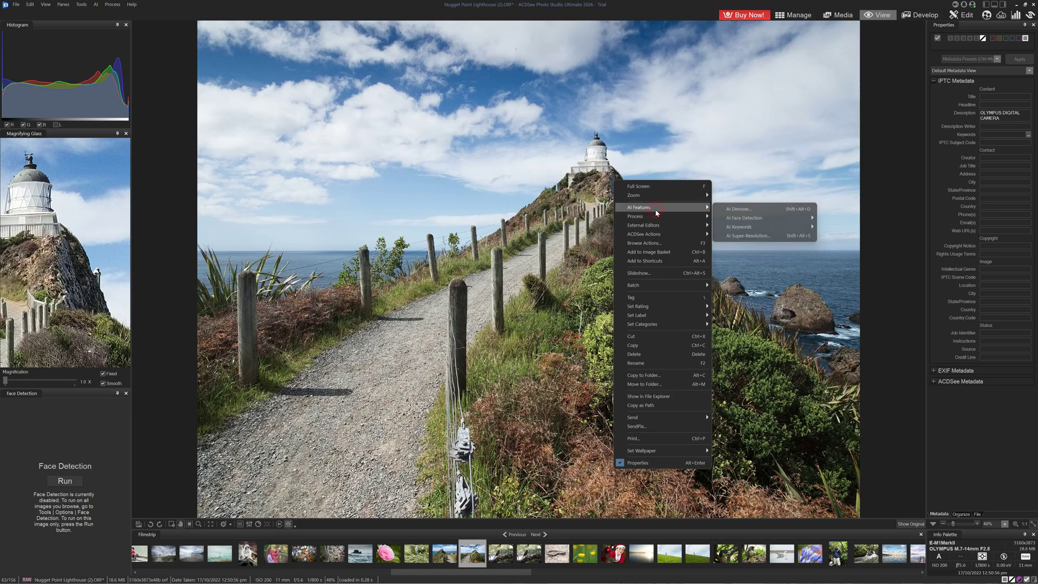
left_click(745, 237)
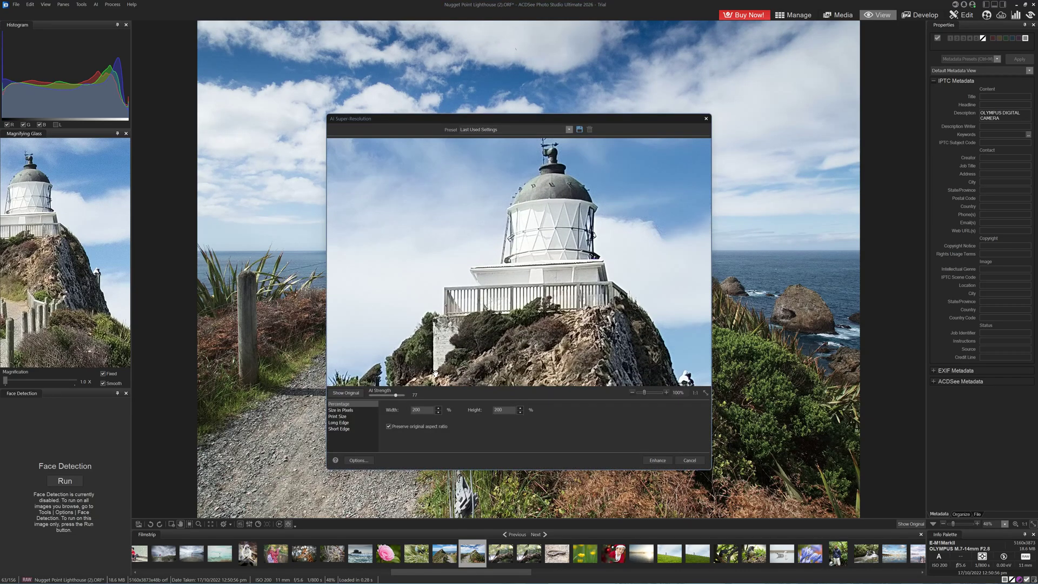
left_click(358, 394)
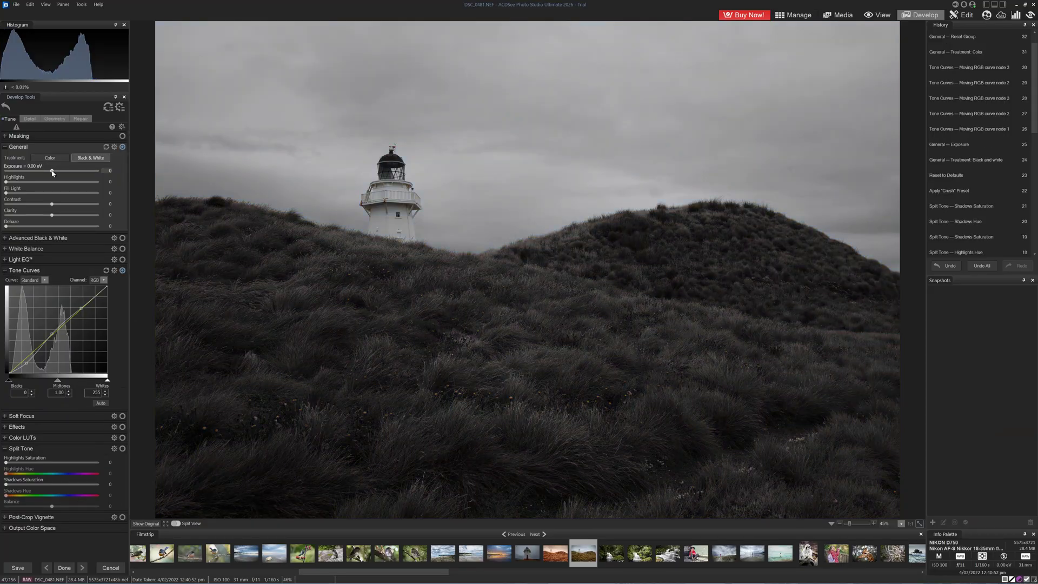
Brighten the exposure, reshape the tone curve and switch the photo back to colour.
left_click_drag(52, 171, 68, 173)
left_click_drag(86, 310, 54, 335)
left_click(53, 160)
Desaturate the yellow-green grass with a narrowed Color Wheel hue range.
left_click(24, 292)
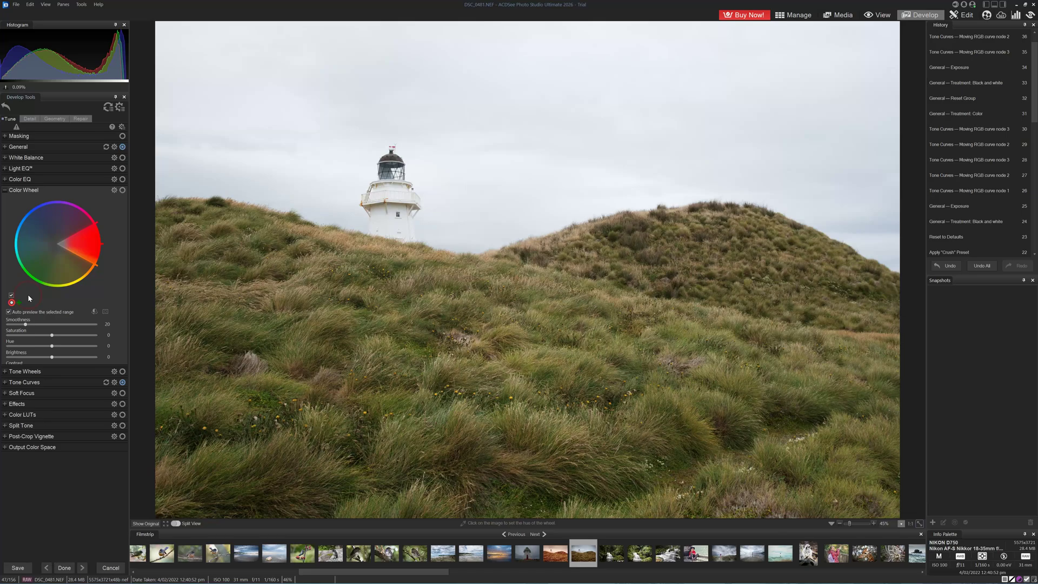
left_click(292, 241)
left_click_drag(100, 254, 85, 281)
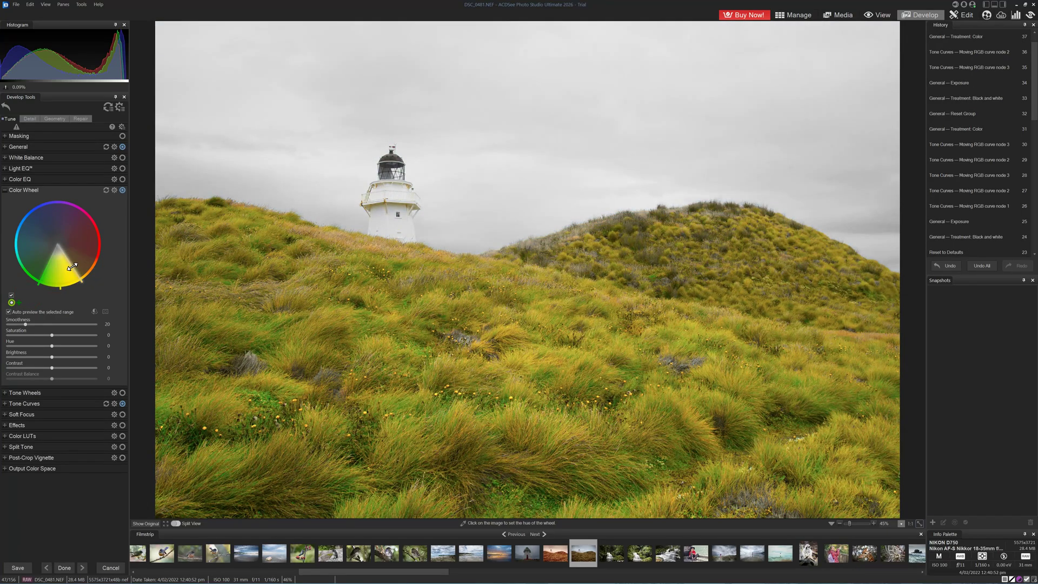
left_click_drag(51, 335, 59, 368)
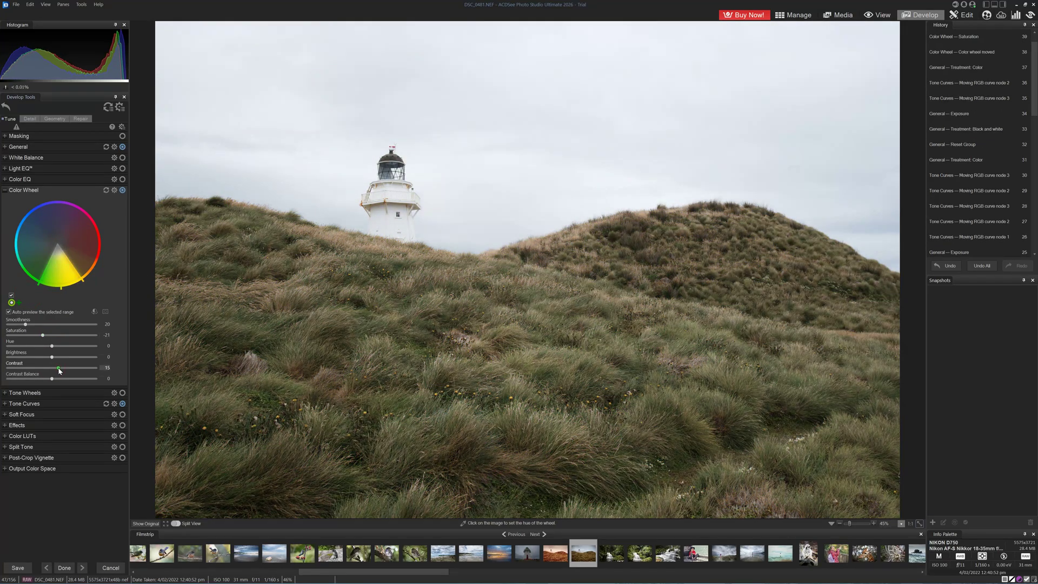
Darken the sky by -1.75 EV with a linear gradient mask, then expand Split Tone.
left_click(19, 136)
left_click(62, 205)
left_click_drag(517, 144, 517, 265)
left_click_drag(51, 165, 34, 166)
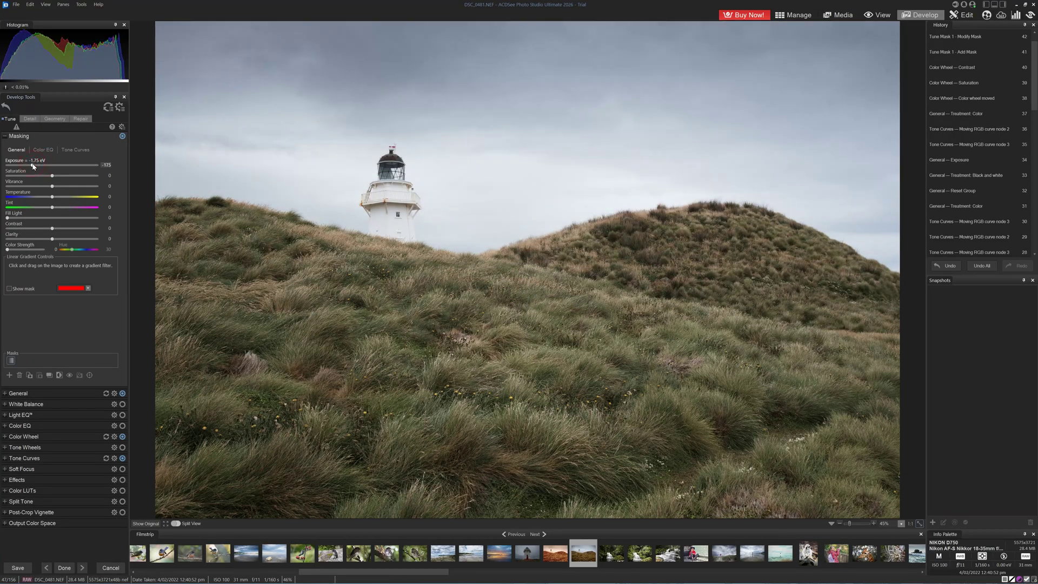
left_click(21, 501)
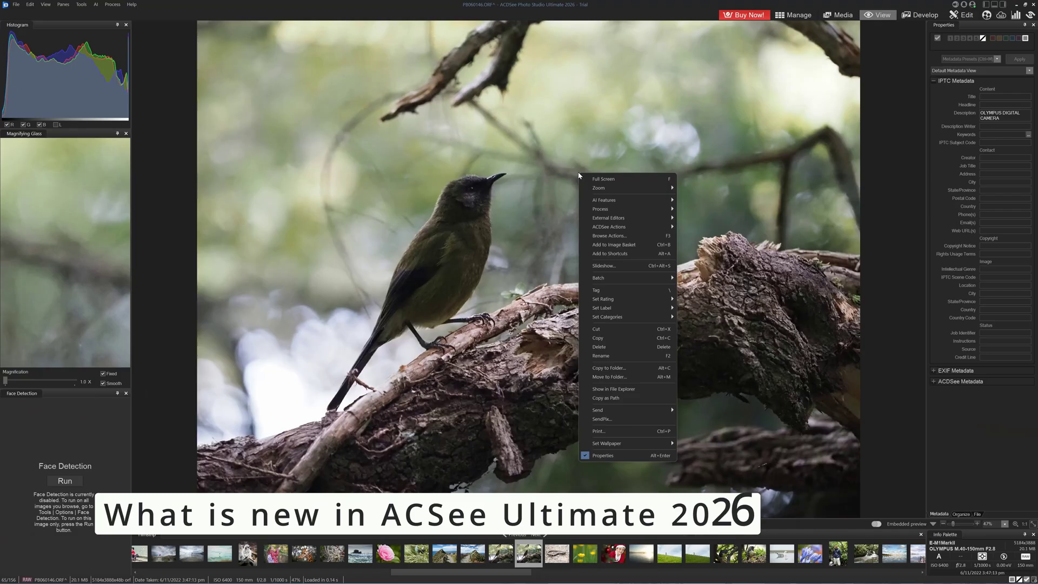
Open AI Denoise for the bird photo, then lower the portrait's Hair Highlights to -47.
mouse_move(609, 201)
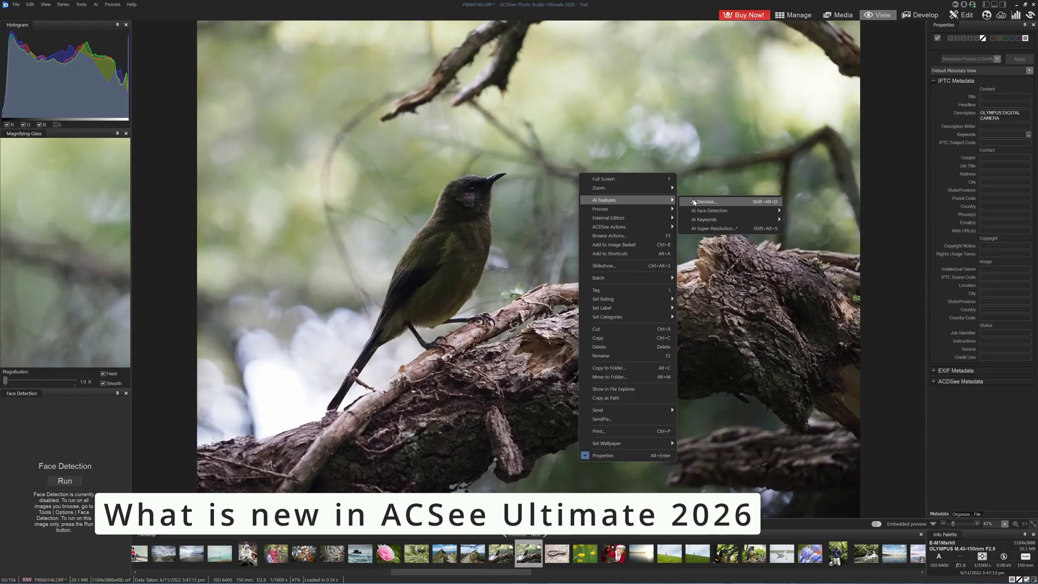
left_click(703, 202)
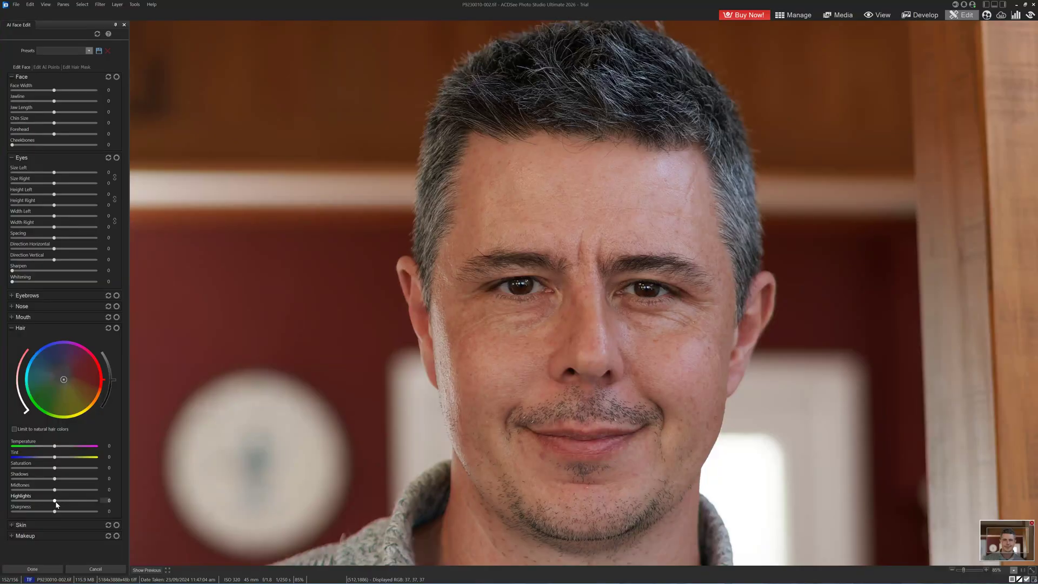
left_click_drag(54, 503, 35, 505)
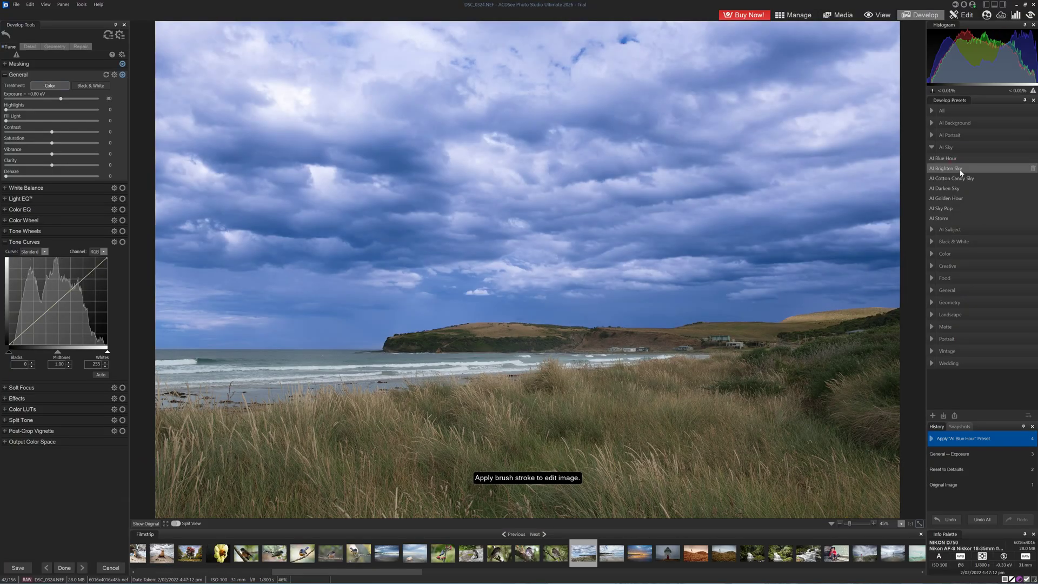
Apply the AI Sky presets Brighten Sky, Cotton Candy, Darken Sky, Golden Hour, then Storm.
left_click(961, 170)
left_click(957, 179)
left_click(952, 189)
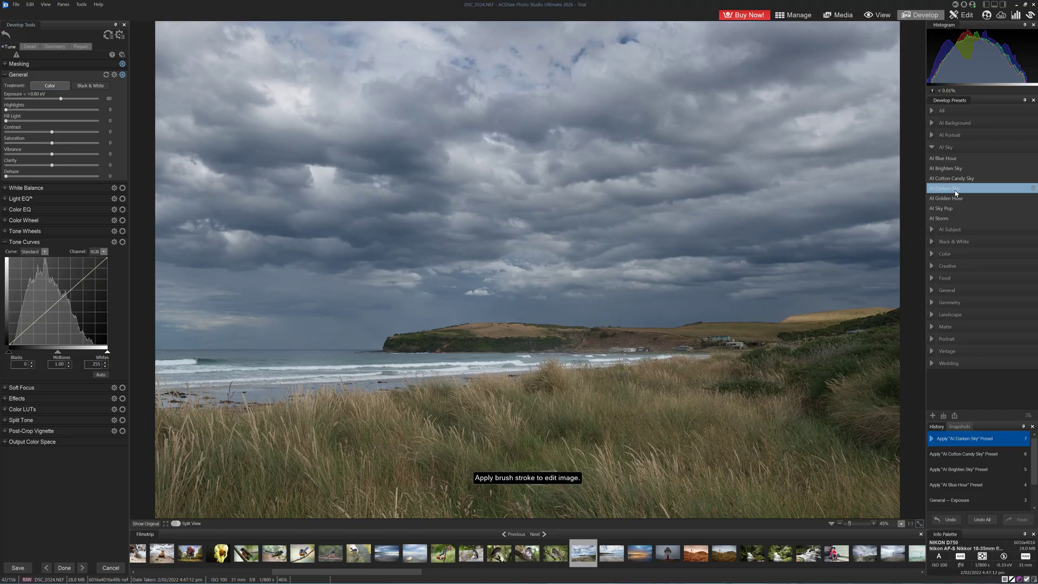
left_click(953, 198)
left_click(955, 208)
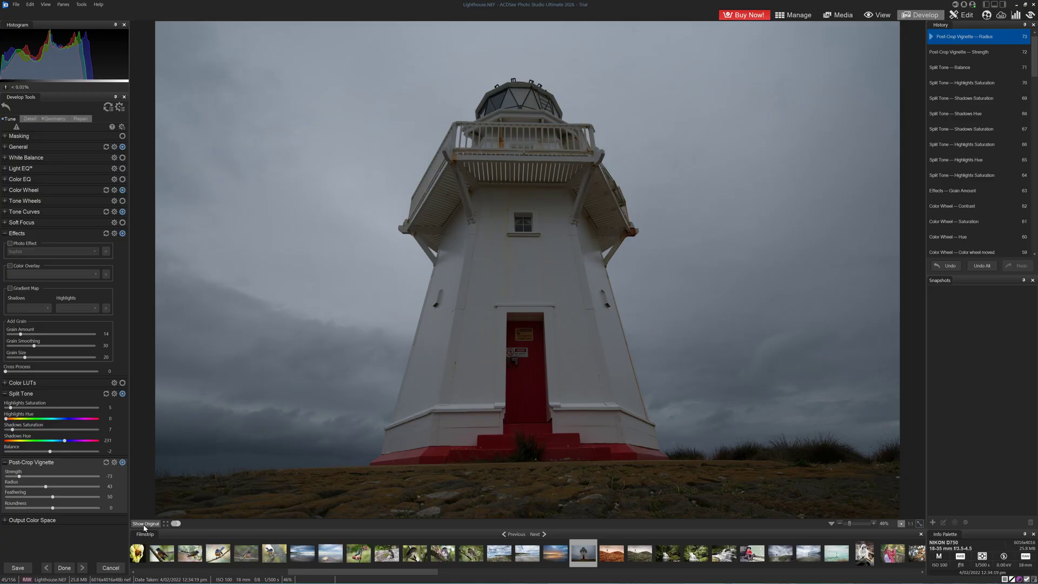
left_click_drag(145, 527, 145, 528)
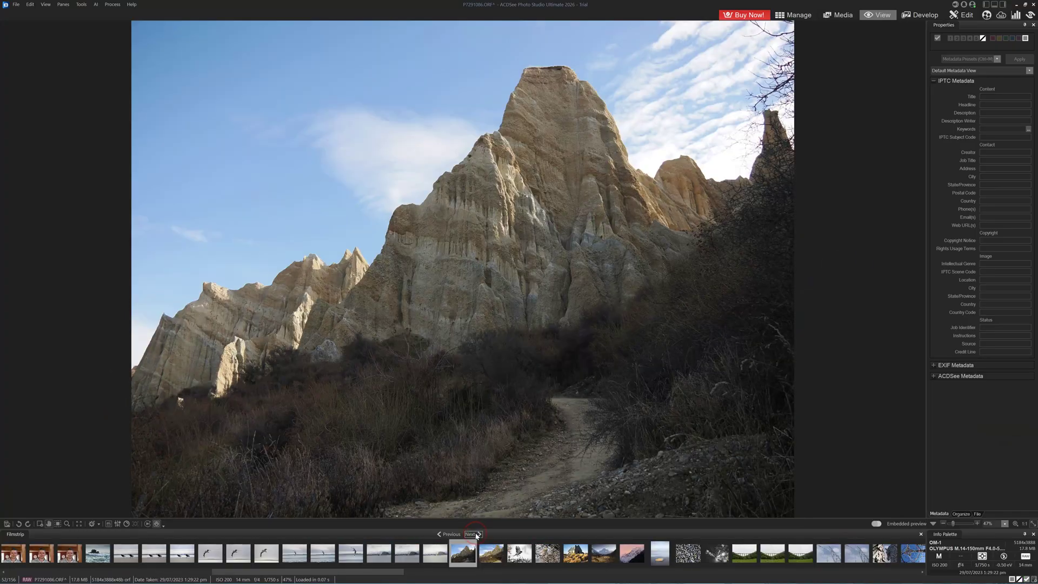
Step through seven photos from the clay cliffs to the beach pebble, then select P8160302.ORF.
left_click(476, 535)
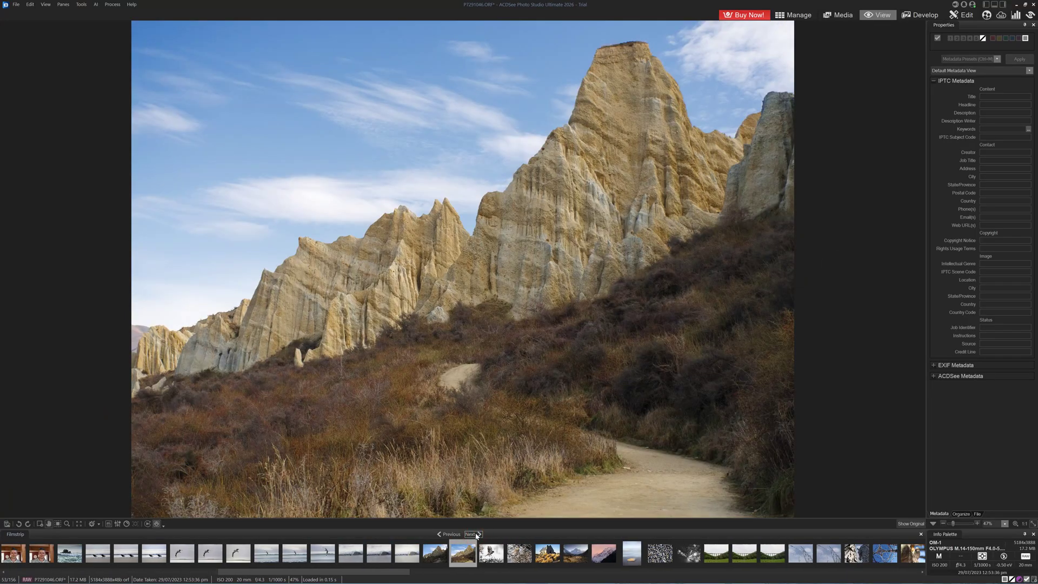
left_click(476, 535)
left_click(477, 535)
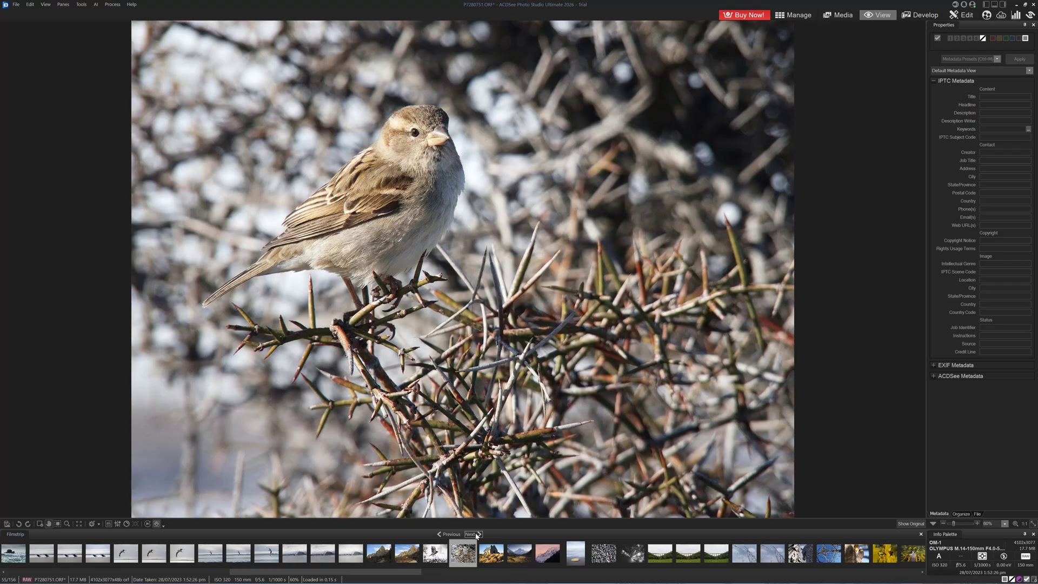
left_click(477, 535)
left_click(476, 535)
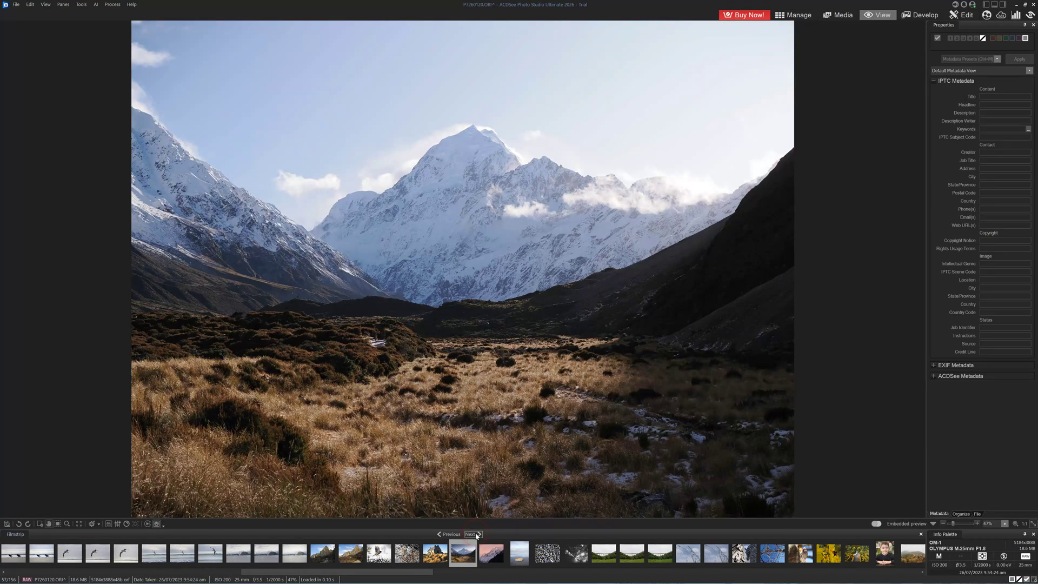
left_click(477, 535)
left_click(477, 535)
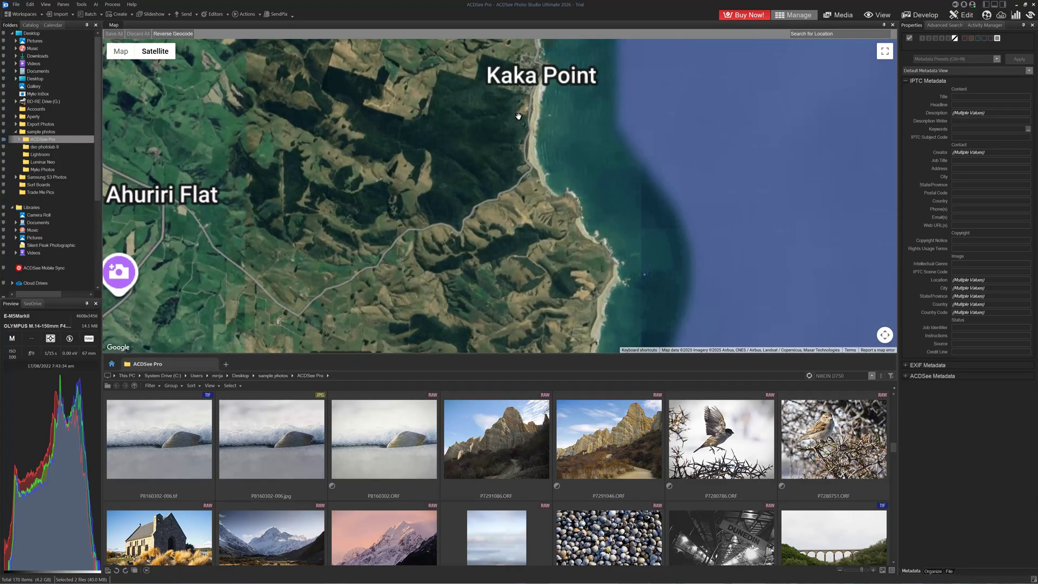
left_click(400, 438)
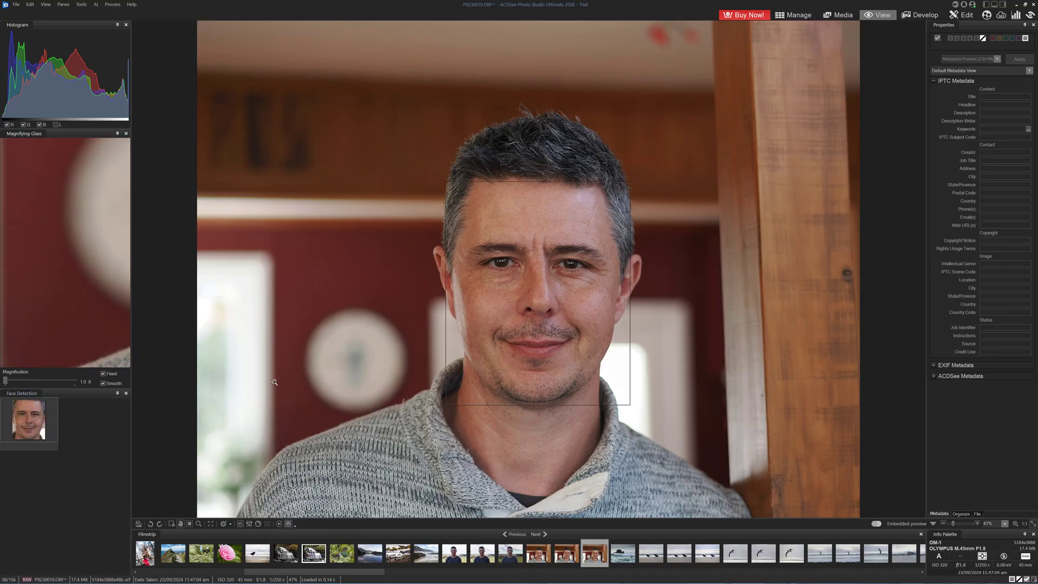
Name the detected face in the portrait, entering the person's name in capitals.
left_click(28, 446)
key("Caps_Lock")
type("Ri")
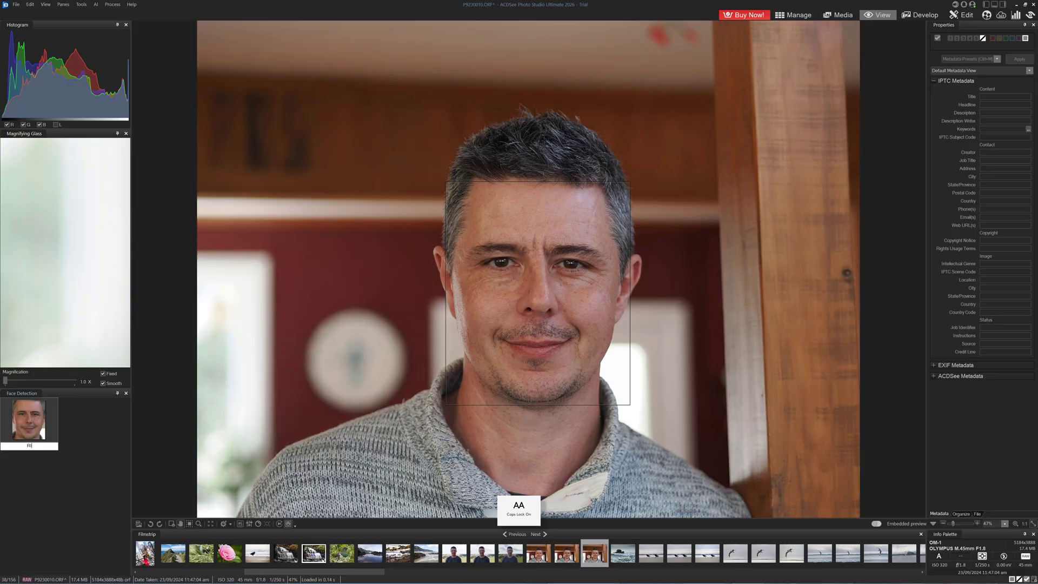
key("Return")
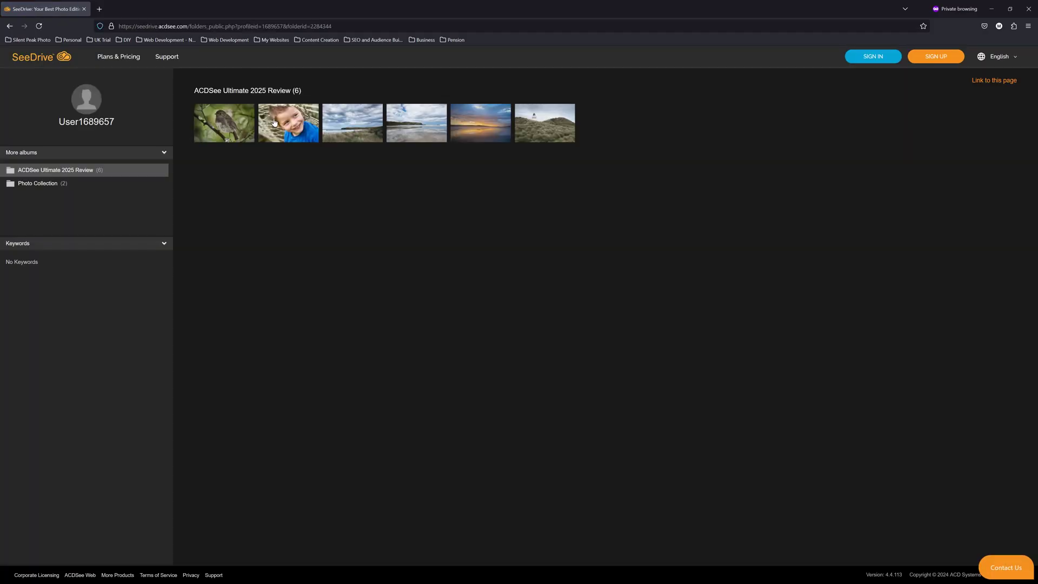
Open the album's second photo and page through to photo 6 of 6.
left_click(288, 126)
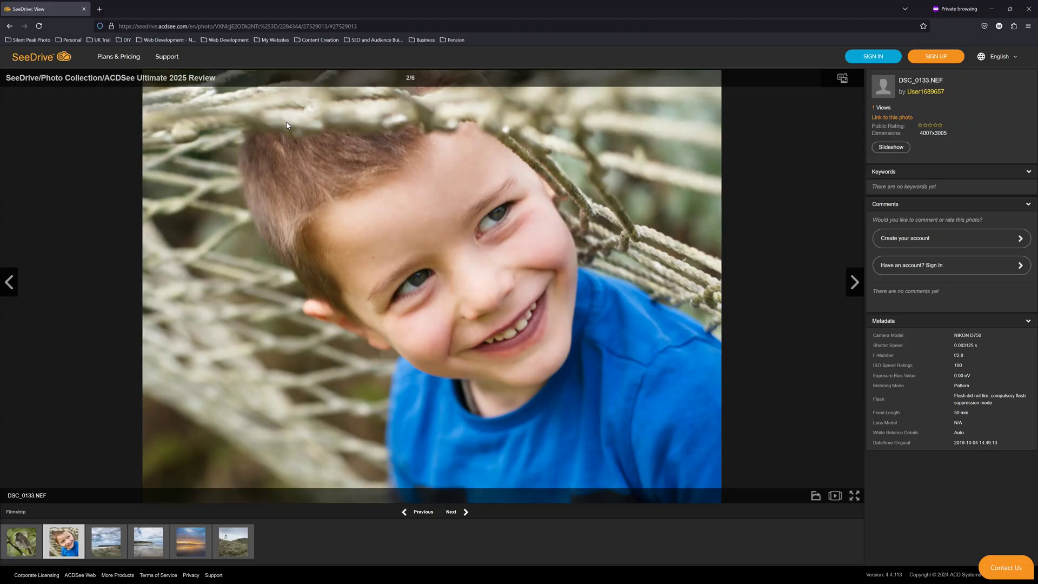
left_click(463, 512)
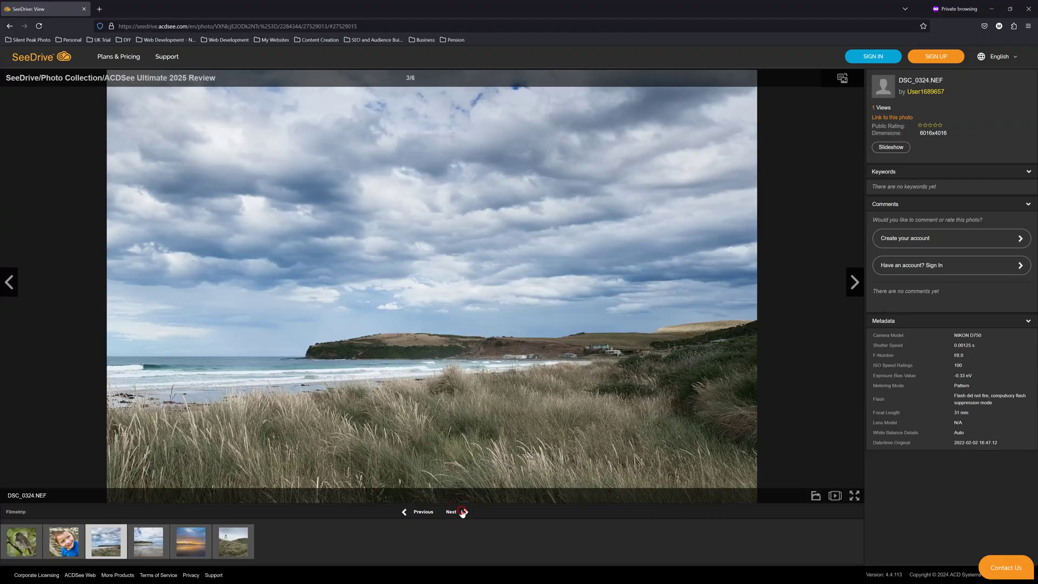
left_click(463, 513)
left_click(463, 513)
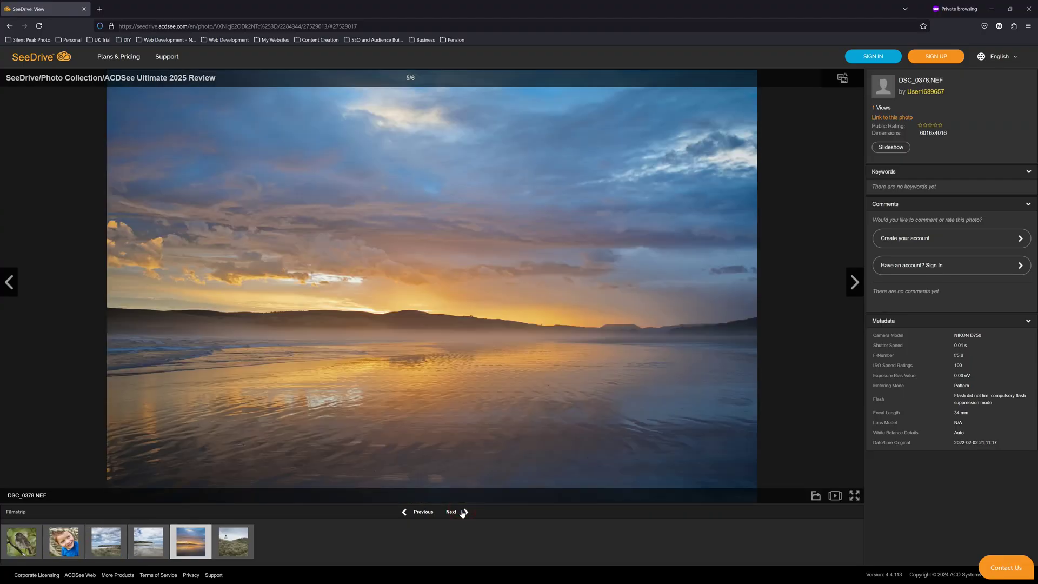
left_click(463, 513)
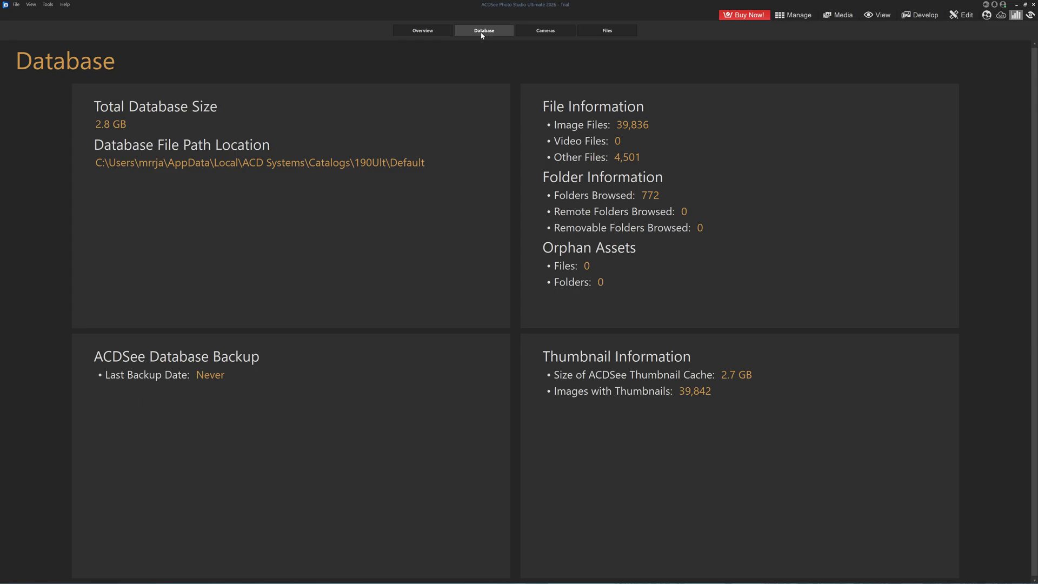
Review the Cameras and Files dashboard statistics, then run AI Keywords on the giraffe photo.
left_click(541, 31)
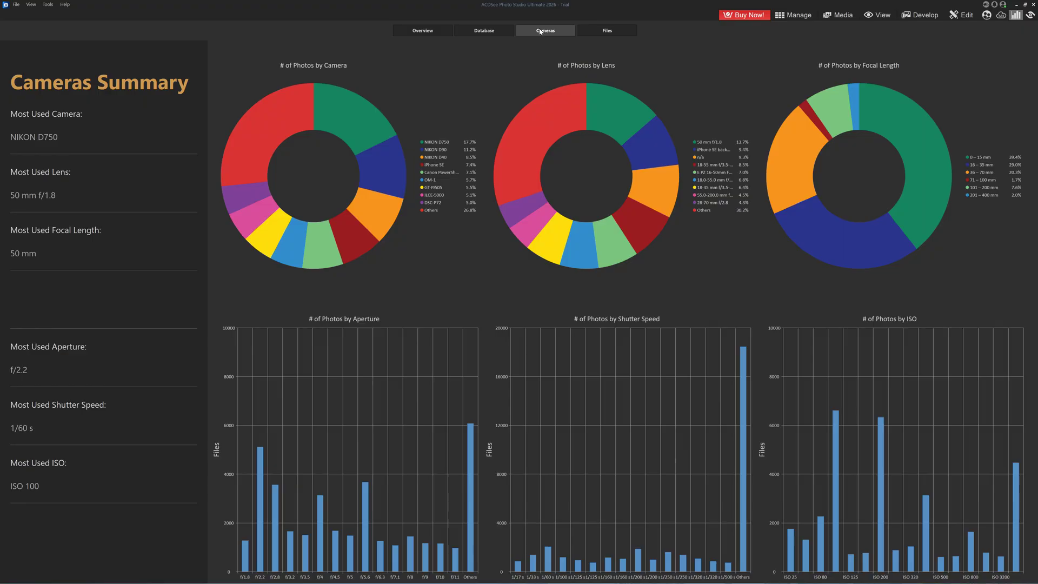
left_click(602, 32)
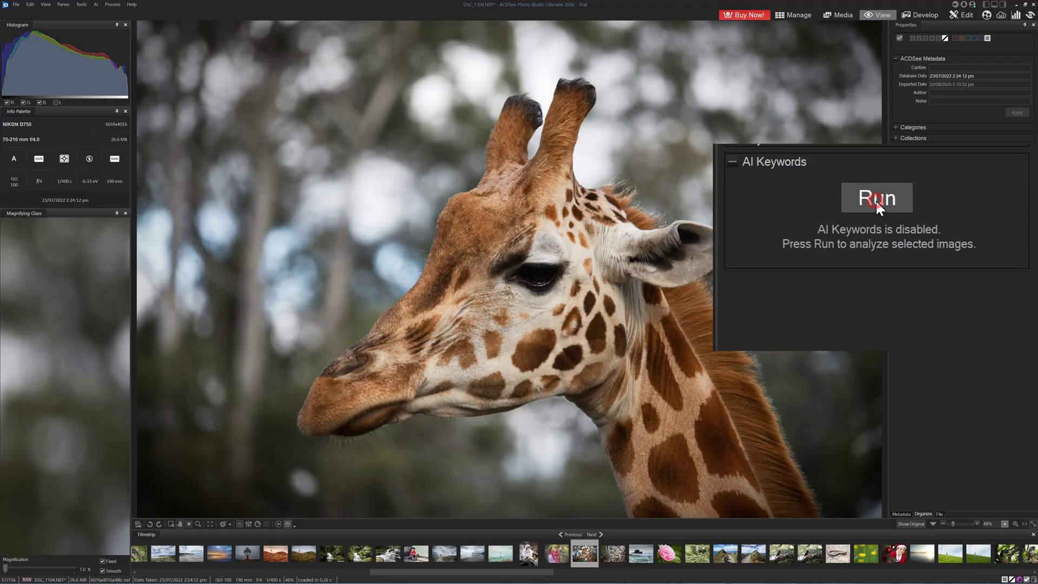
left_click(876, 199)
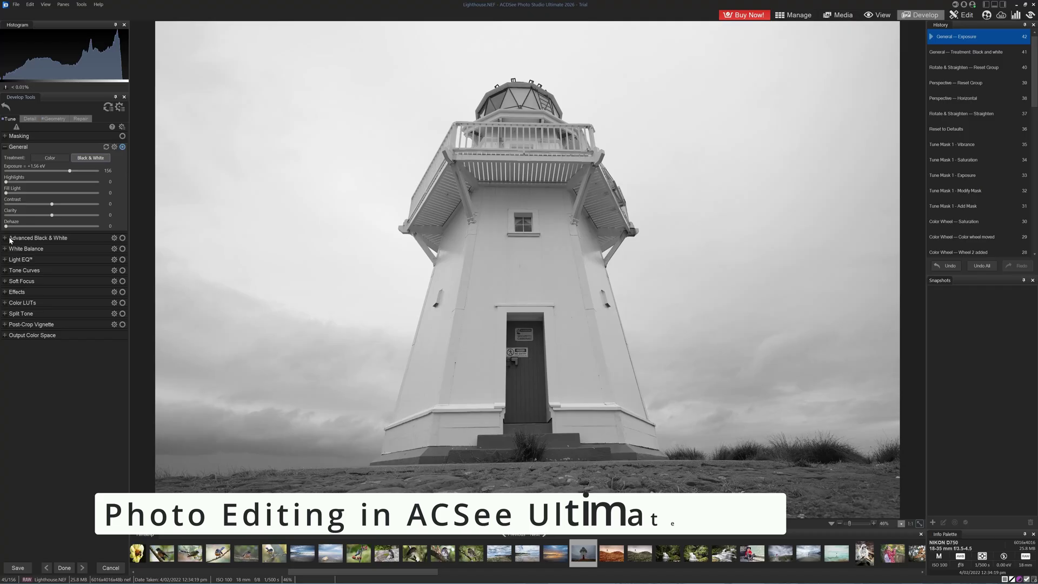
Darken the tone curve, raise exposure to +1.80 EV and switch the photo to Color.
left_click(24, 270)
left_click_drag(34, 351, 34, 362)
left_click_drag(90, 302, 89, 320)
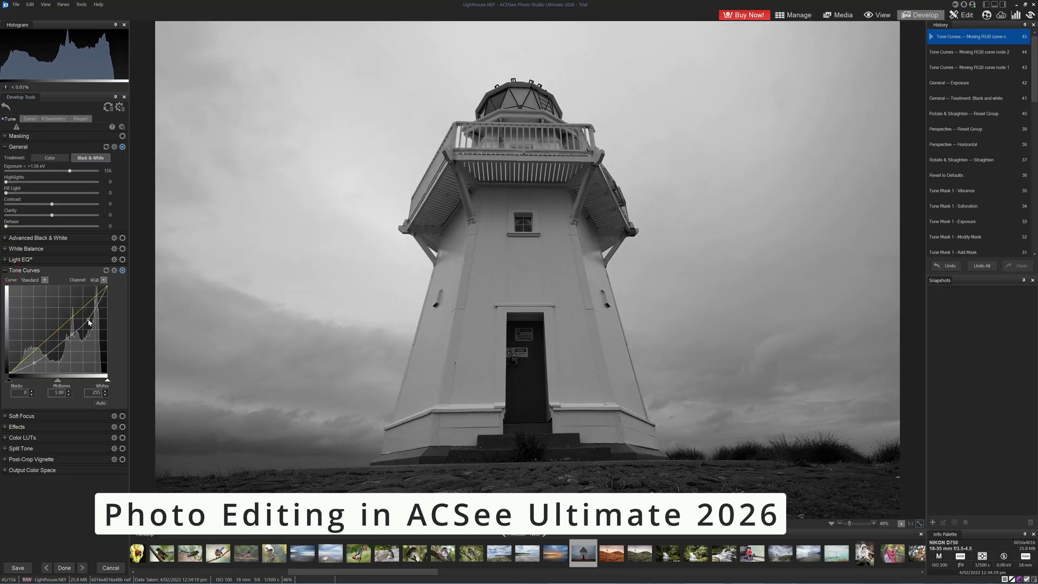
left_click_drag(34, 363, 69, 339)
left_click_drag(70, 171, 69, 173)
left_click(50, 157)
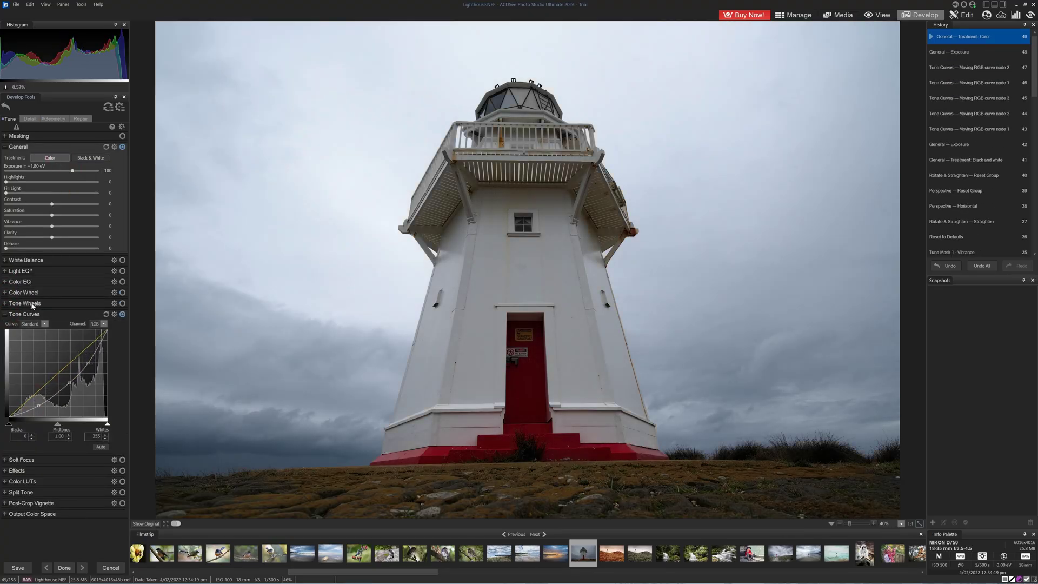
Sample the red door in Color Wheel, lowering its saturation and raising contrast to 17.
left_click(25, 304)
left_click_drag(60, 243, 91, 267)
left_click(28, 302)
left_click(527, 358)
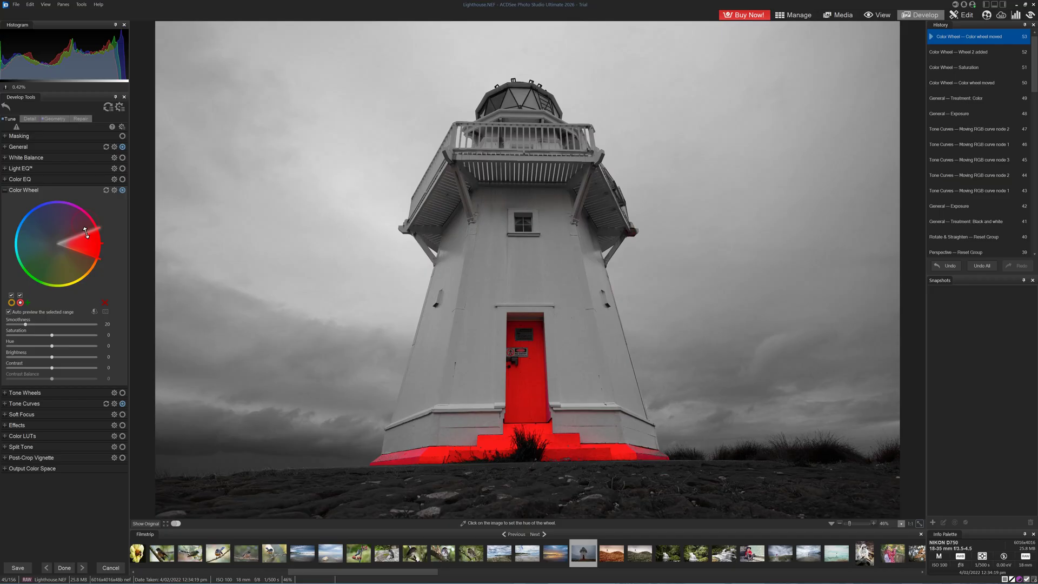
mouse_move(51, 335)
left_mouse_down()
mouse_move(43, 335)
mouse_move(60, 358)
mouse_move(42, 336)
left_mouse_up()
left_click_drag(52, 368, 60, 368)
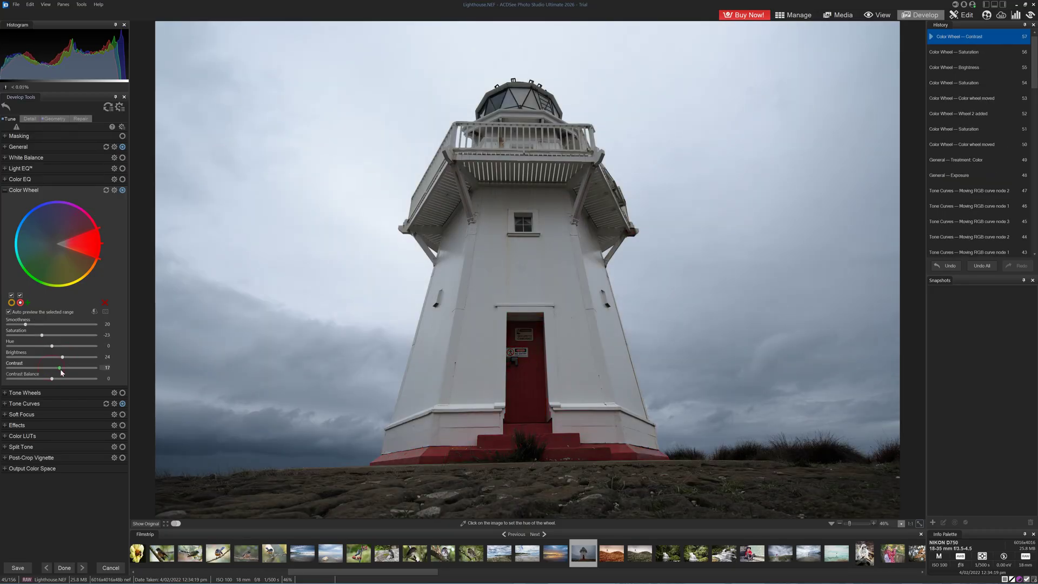
Add a blue colour range, shift its hue slightly and desaturate it to -30.
left_click(28, 303)
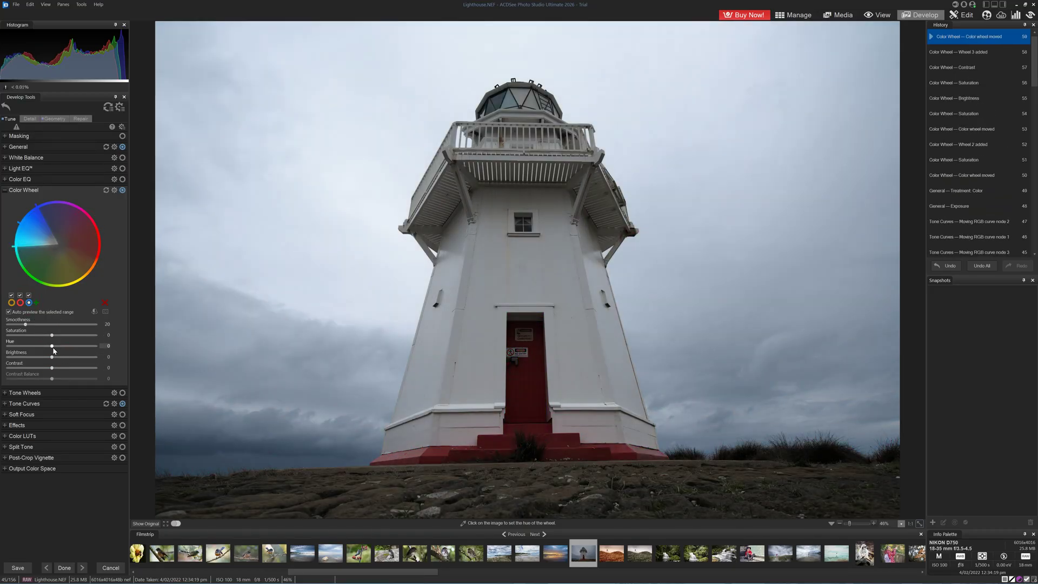
left_click_drag(52, 346, 53, 346)
left_click_drag(52, 335, 38, 335)
left_click_drag(52, 368, 52, 369)
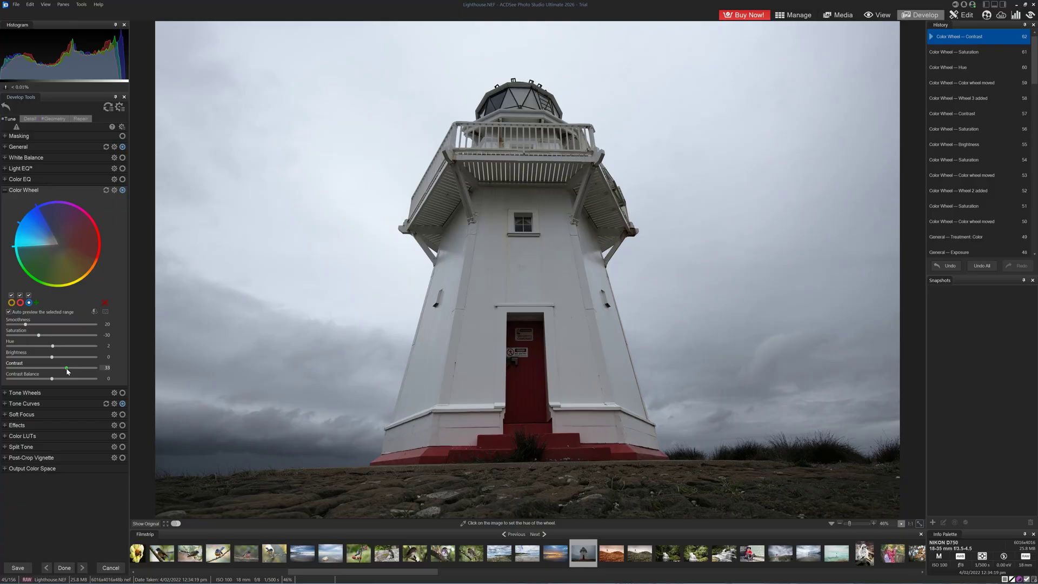
Add grain of 14 and split-tone the highlights warm and shadows blue.
left_click(16, 425)
left_click_drag(6, 333, 21, 333)
left_click(21, 393)
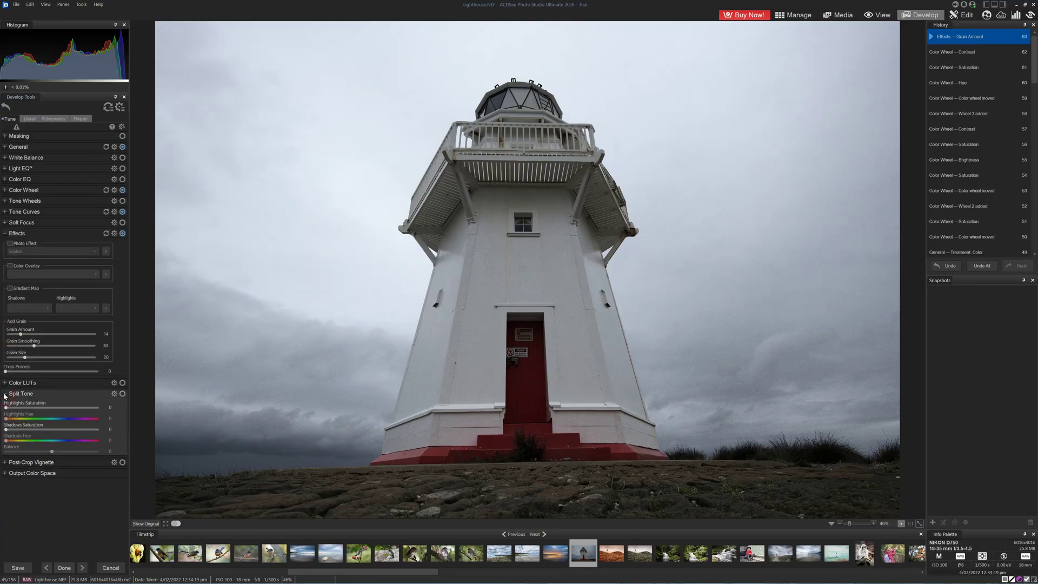
mouse_move(5, 407)
left_mouse_down()
mouse_move(29, 407)
mouse_move(5, 419)
mouse_move(13, 407)
mouse_move(22, 430)
mouse_move(12, 430)
mouse_move(10, 407)
left_mouse_up()
left_click(64, 440)
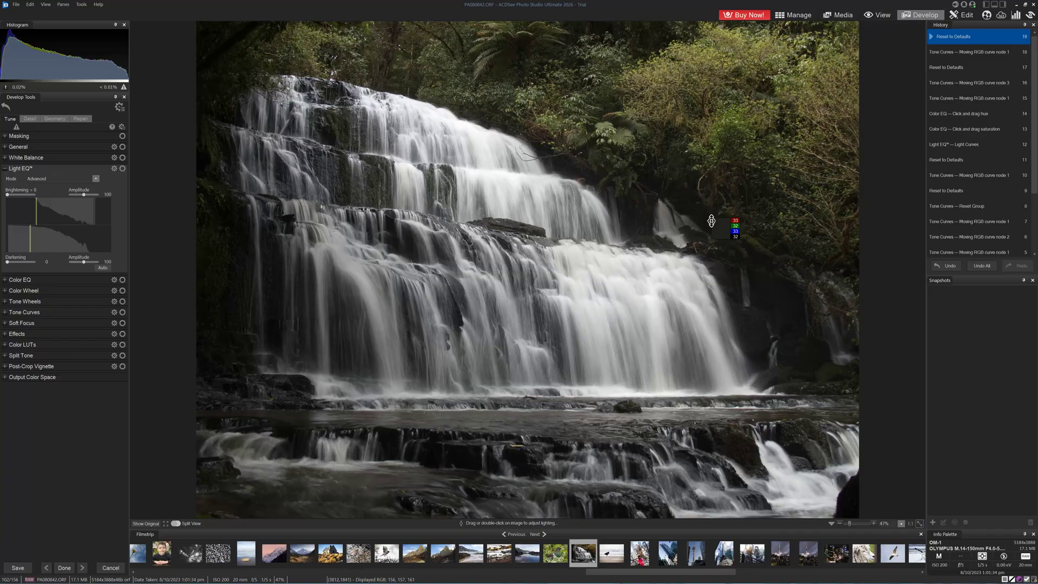
Raise Light EQ on the waterfall's dark areas to an amplitude of 41.
left_click_drag(728, 173, 733, 138)
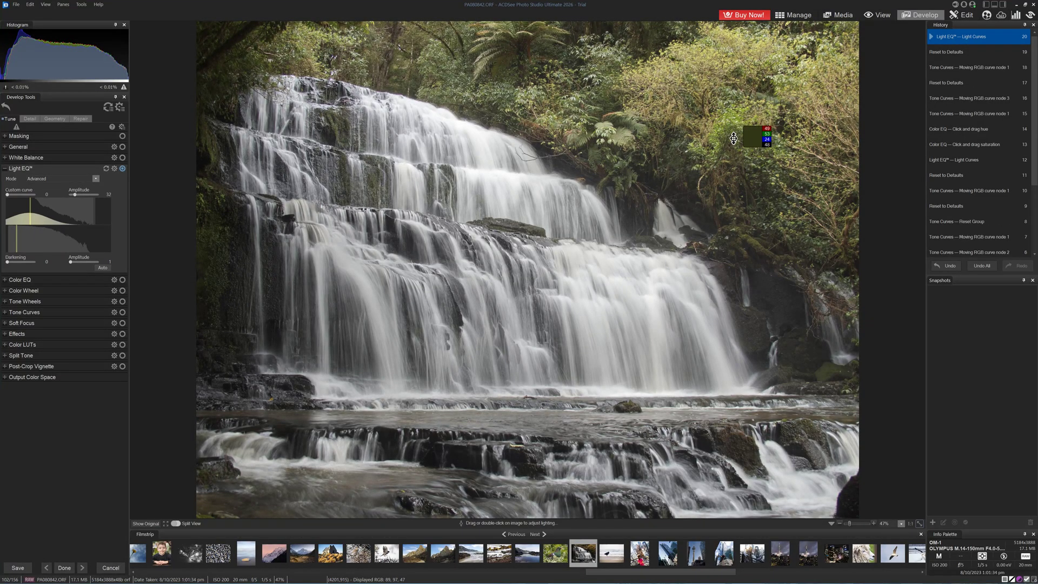
left_click_drag(299, 314, 298, 303)
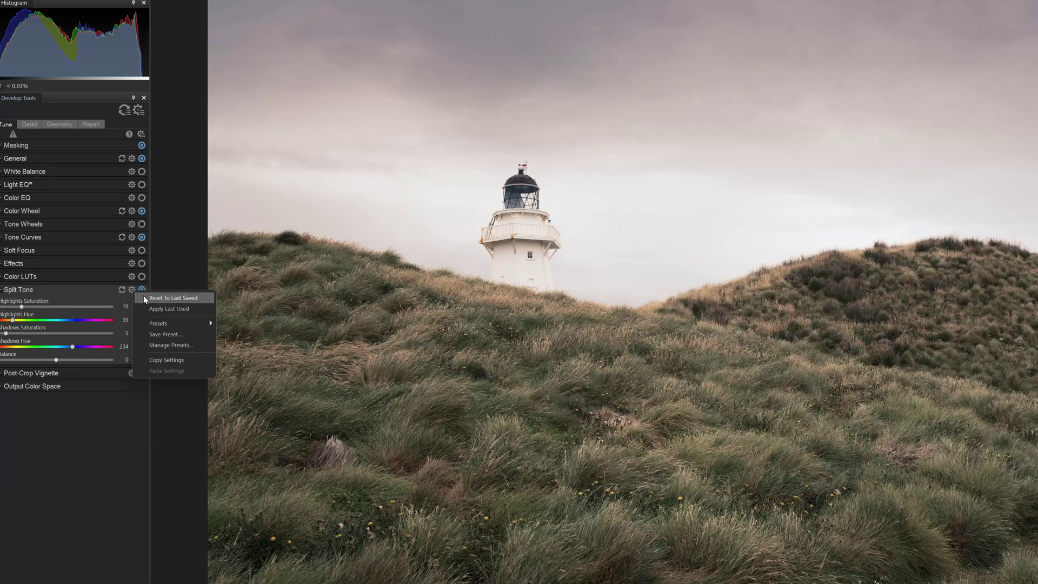
Store the current split tone settings as a preset named 'Pinkish!!'.
left_click(166, 334)
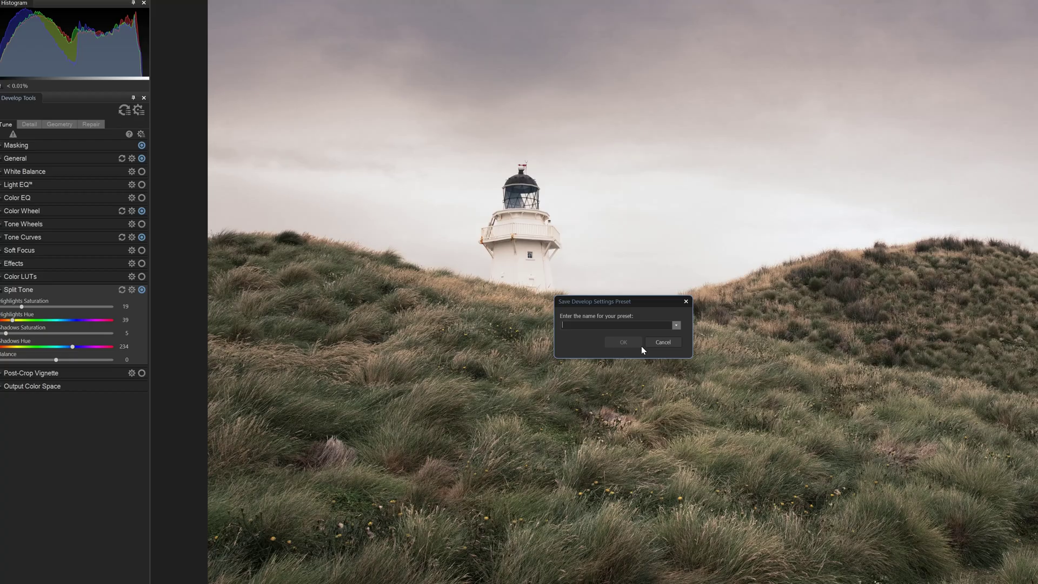
type("Pinkish")
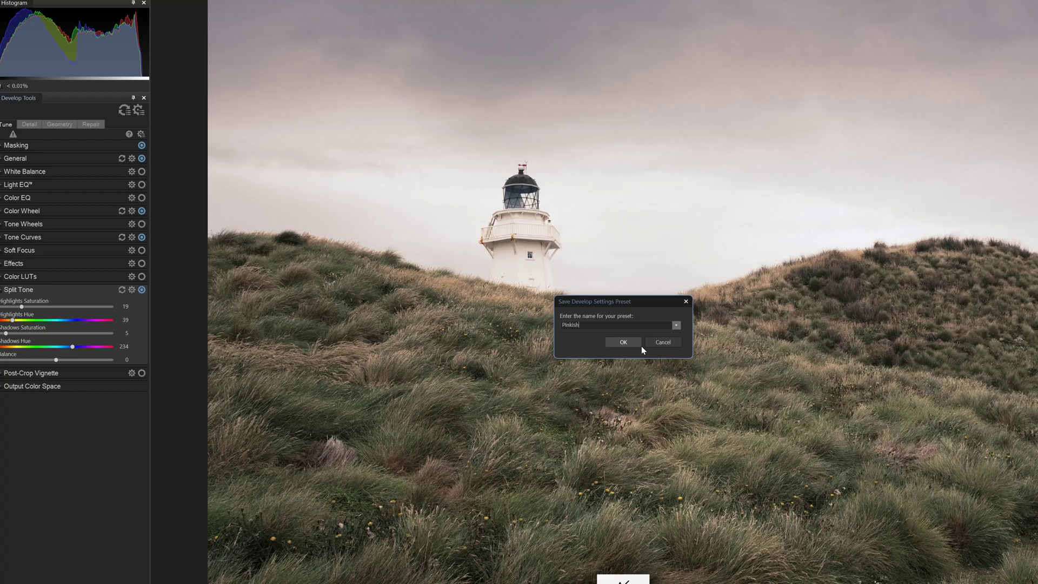
left_click(642, 347)
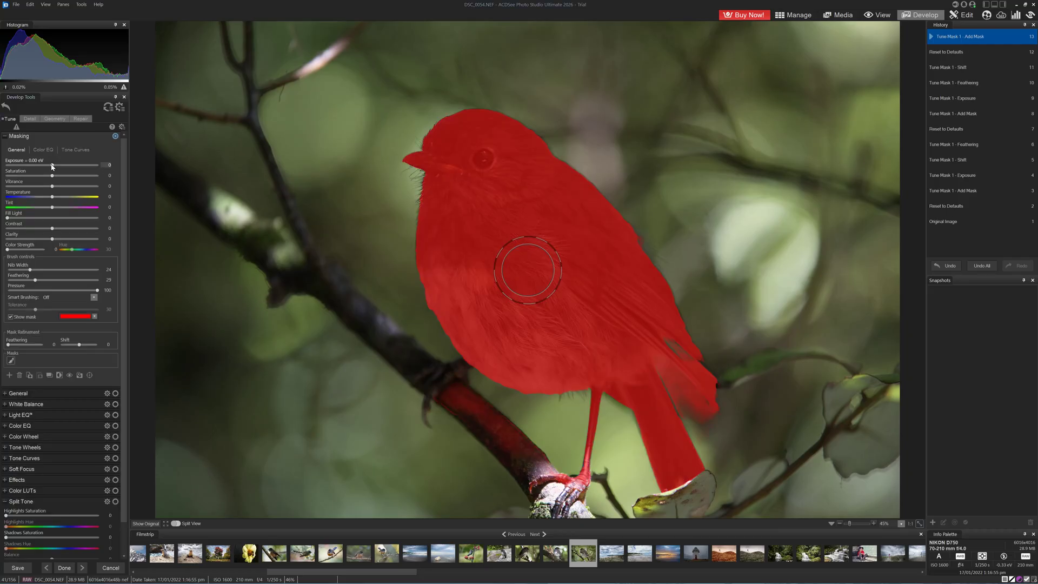
Lower the exposure of the masked background around the man slightly.
left_click_drag(52, 167, 52, 167)
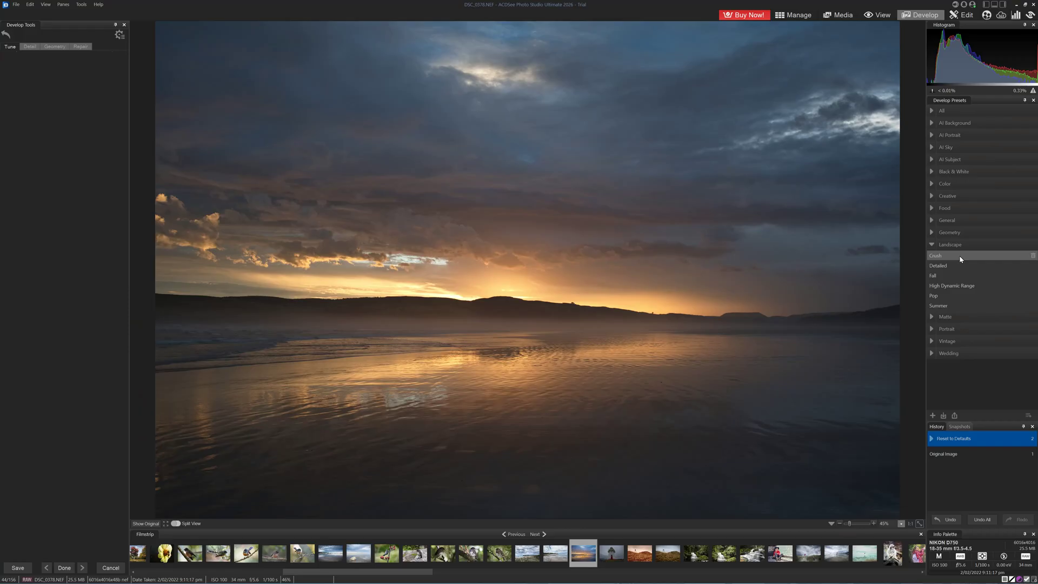
Try the Crush, Detailed and Fall Landscape presets on the sunset.
left_click(960, 255)
left_click(960, 266)
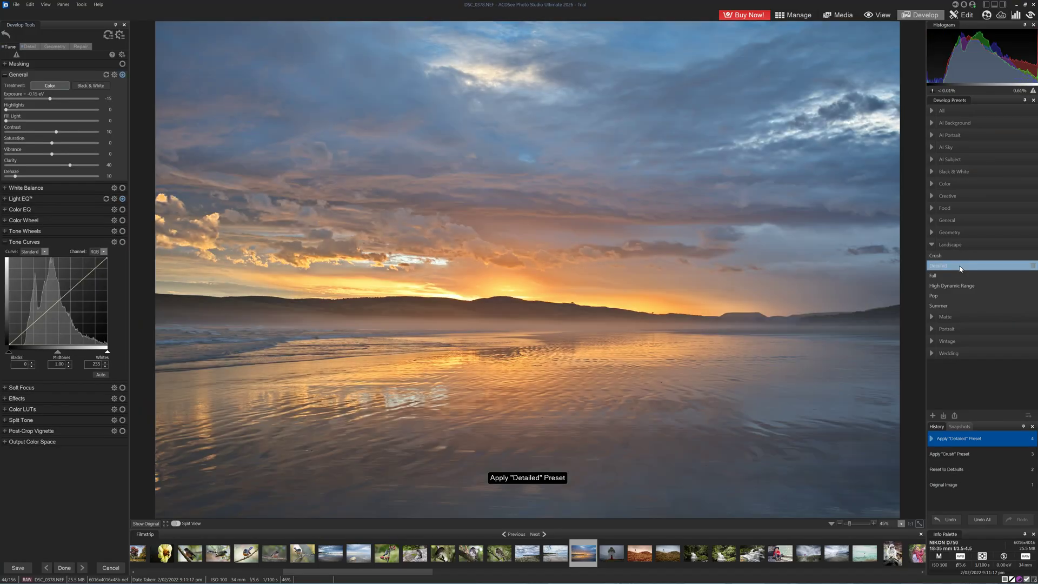
left_click(959, 276)
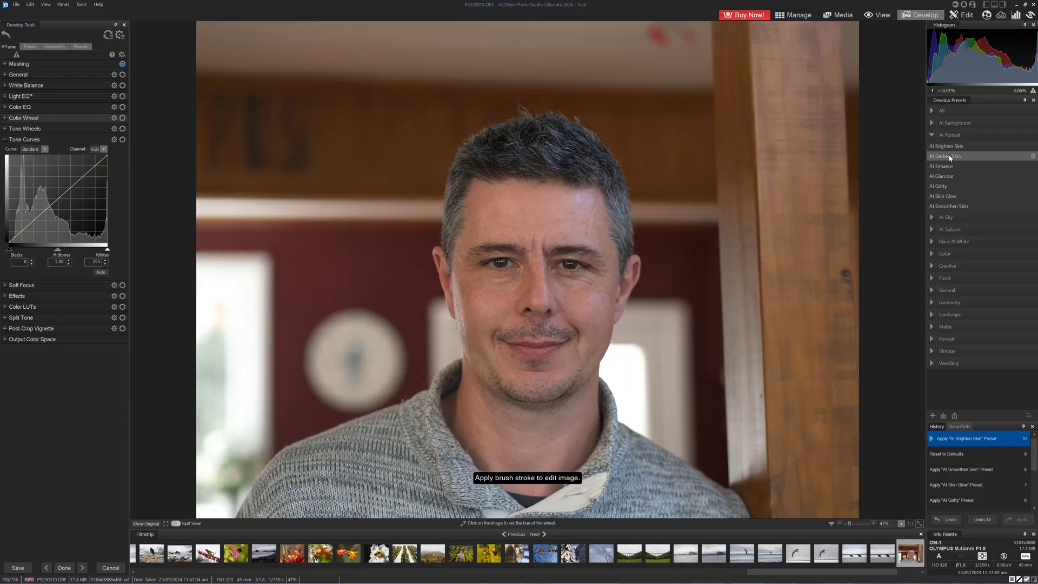
Try AI Darken Skin, Enhance, Glamour, Gritty, Skin Glow and Smoothen Skin on the portrait.
left_click(949, 156)
left_click(949, 168)
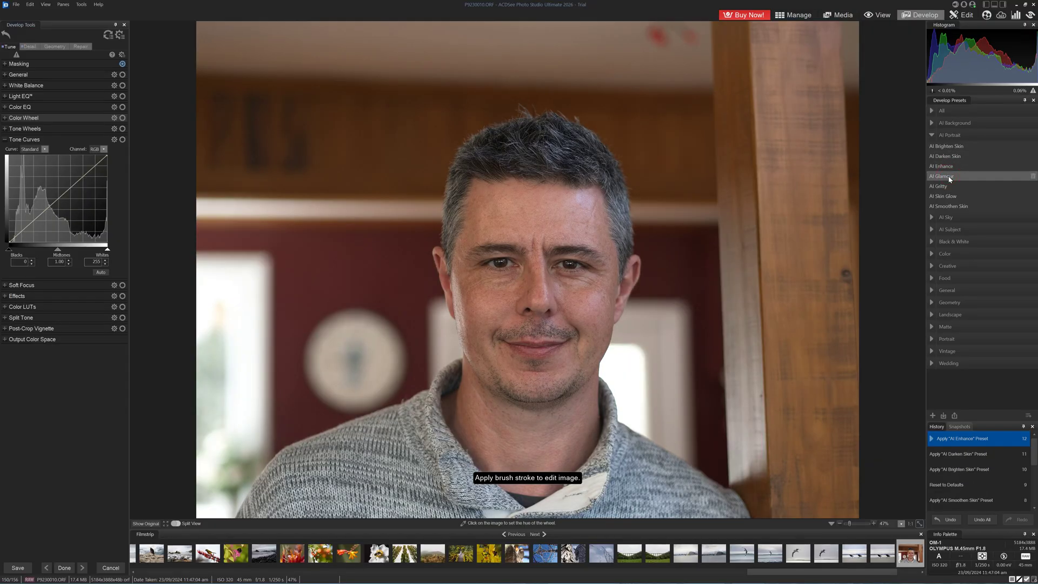
left_click(949, 176)
left_click(950, 186)
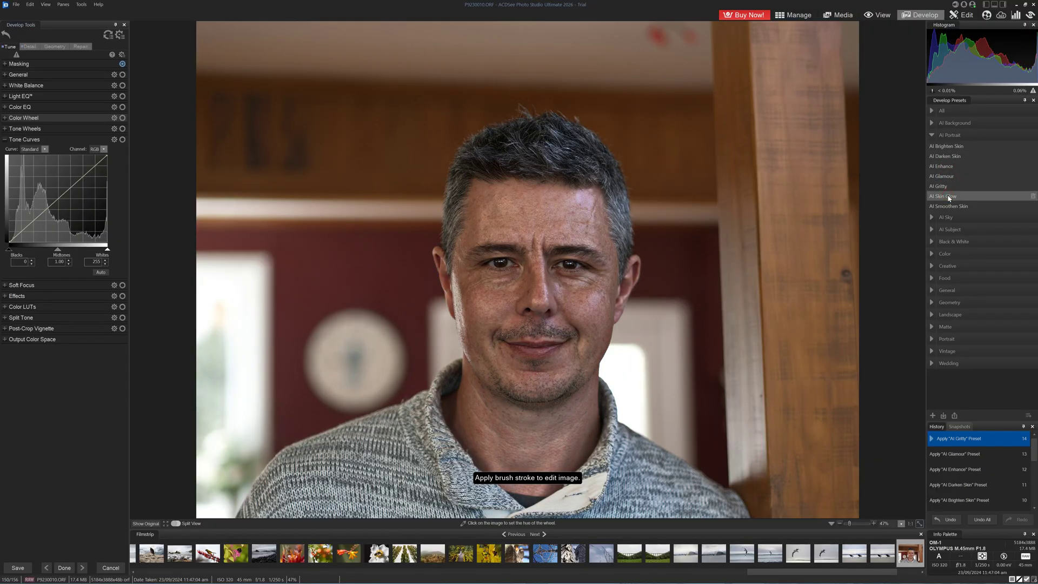
left_click(949, 197)
left_click(952, 206)
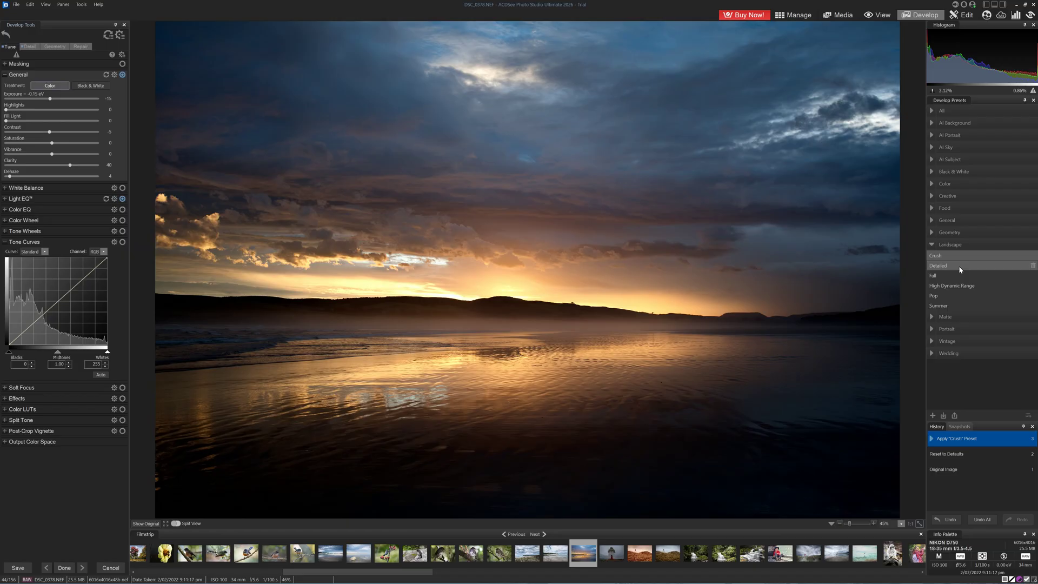
Try Detailed and Fall on the beach sunset, ending with High Dynamic Range.
left_click(961, 266)
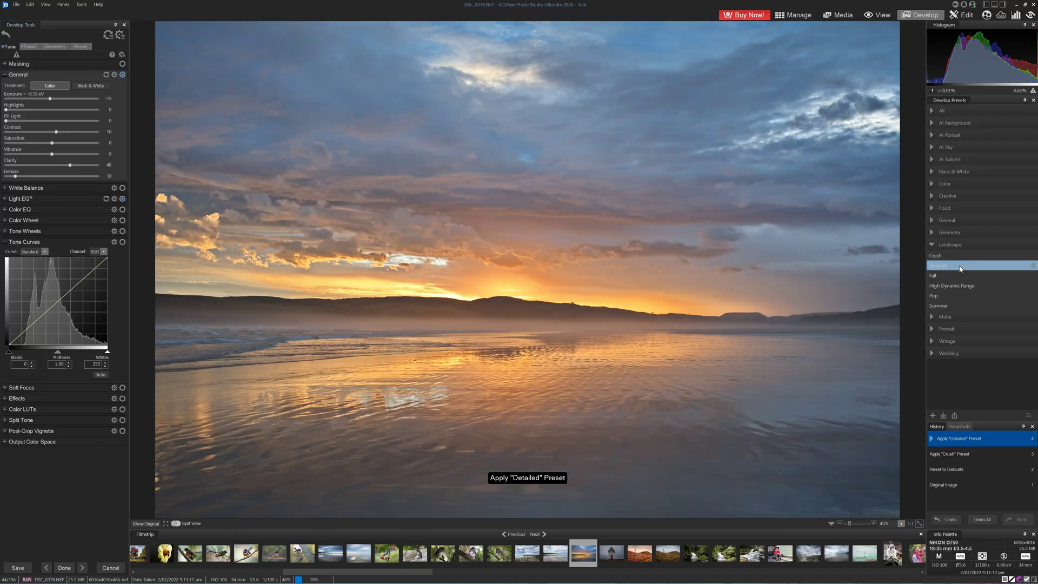
left_click(961, 277)
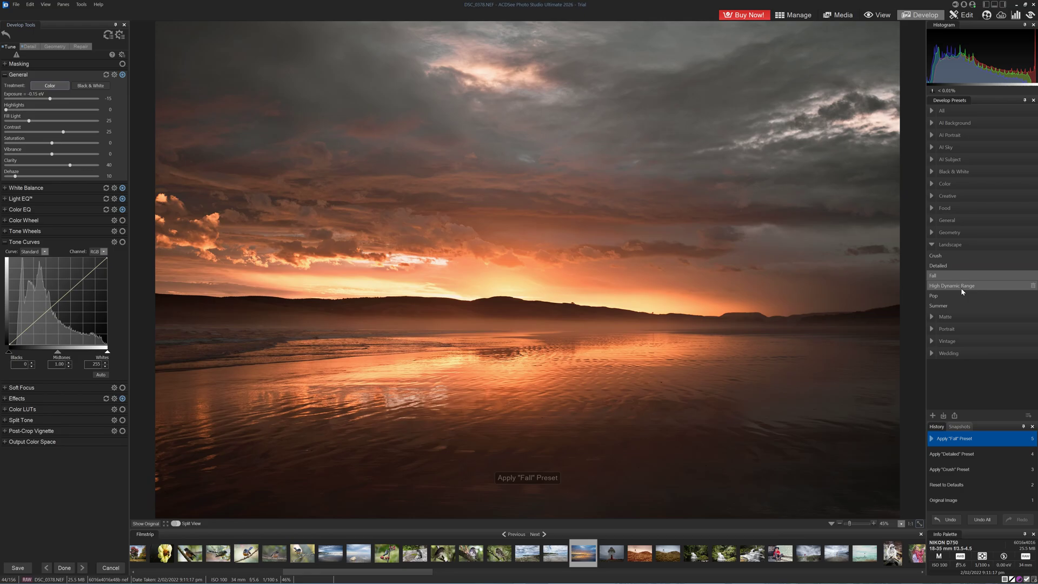
left_click(962, 288)
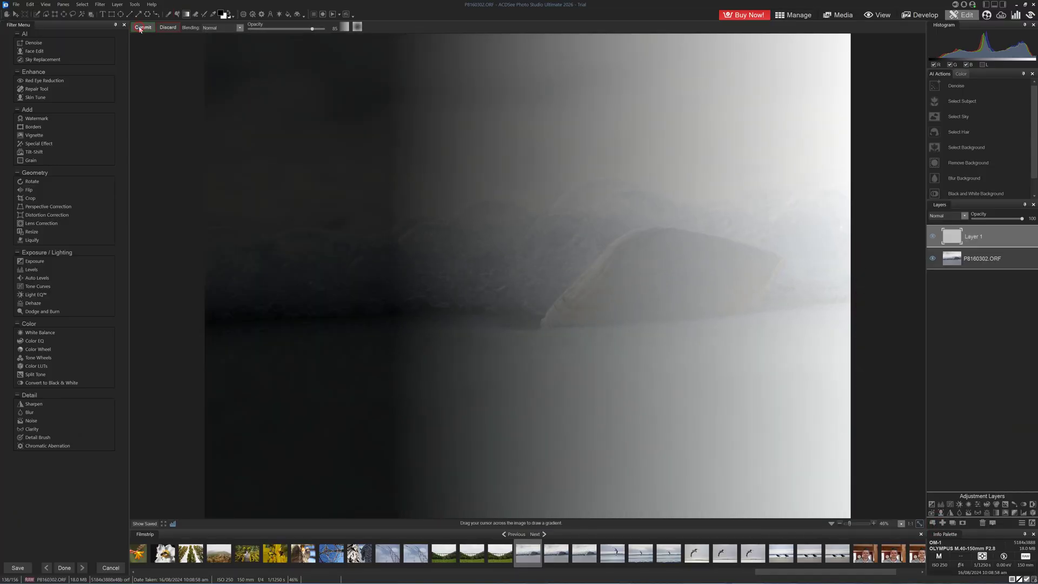
Commit the gradient on Layer 1 and blend the photo layer above it with Multiply.
left_click(140, 29)
left_click_drag(953, 259, 953, 238)
left_click(947, 215)
left_click(953, 238)
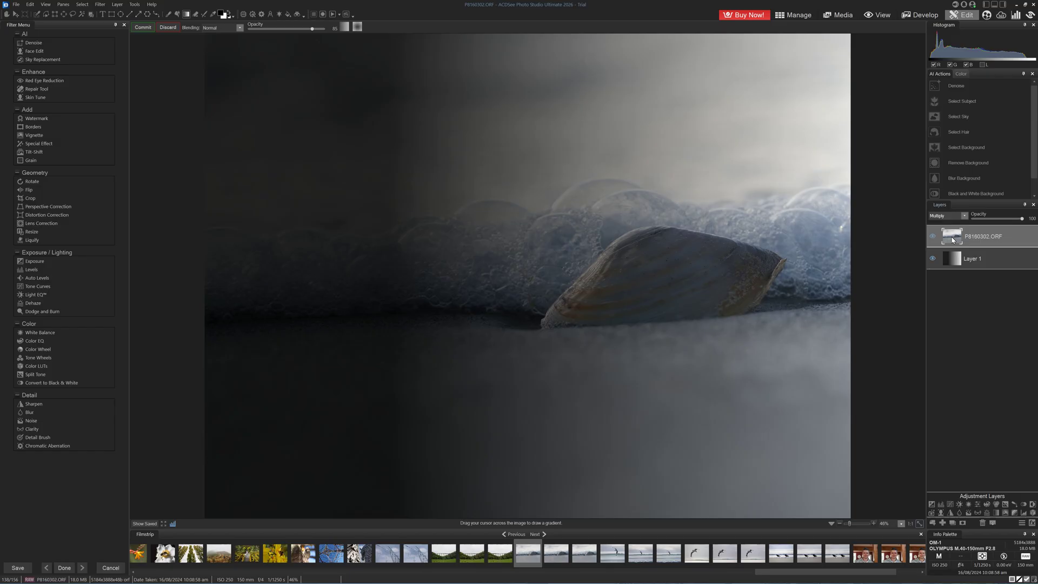
Add a two-line 'ZEALAND'S / BEACHES' title, enlarge it and move it up-left.
left_click(103, 14)
left_click(285, 136)
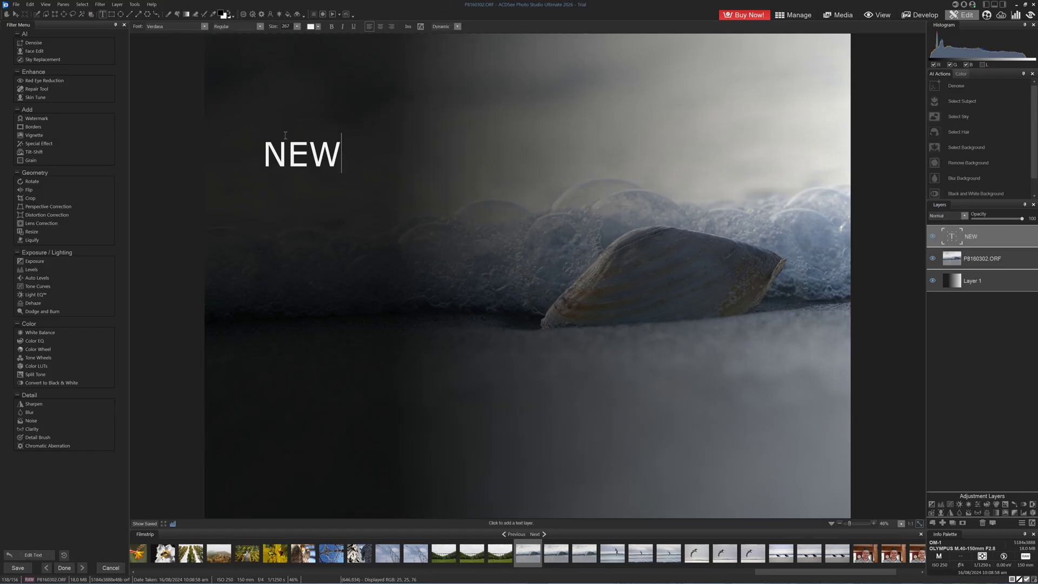
type("ZEALAND'S")
key("Return")
type("BEACHES")
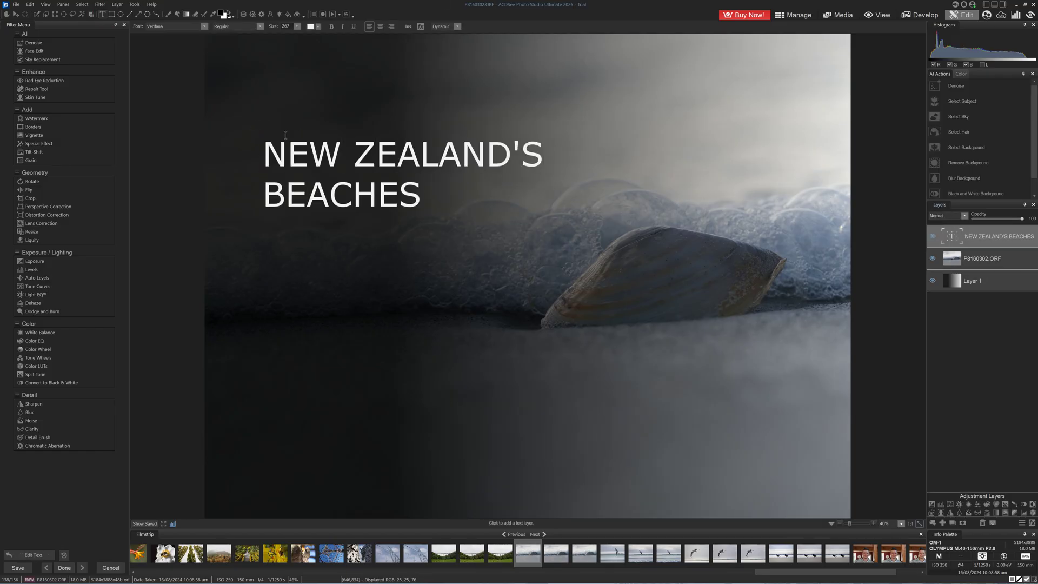
left_click_drag(531, 216, 593, 247)
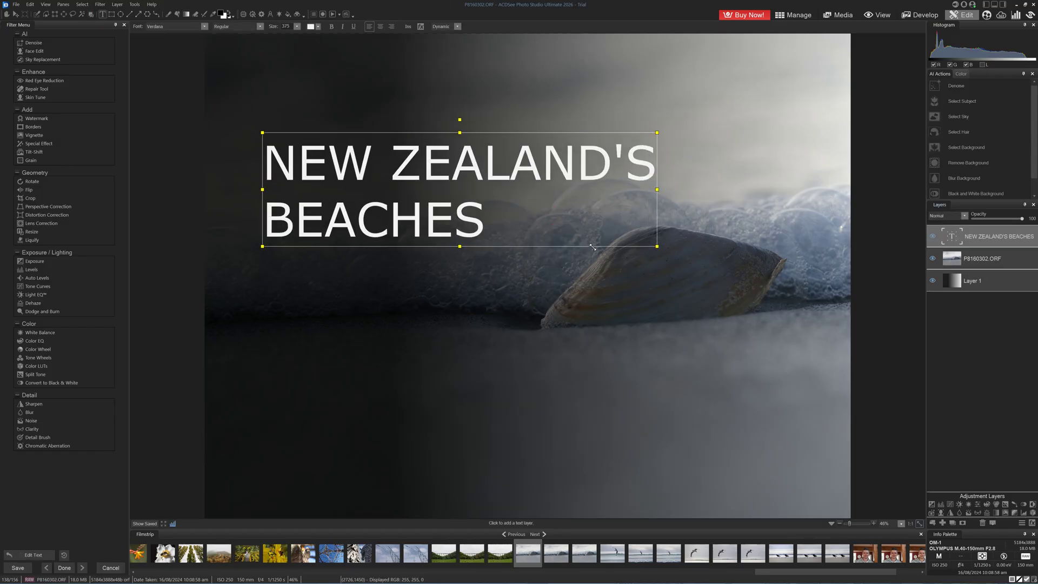
left_click(16, 15)
left_click_drag(408, 185, 396, 126)
Give the title text an outline effect with adjusted blur.
left_click(103, 14)
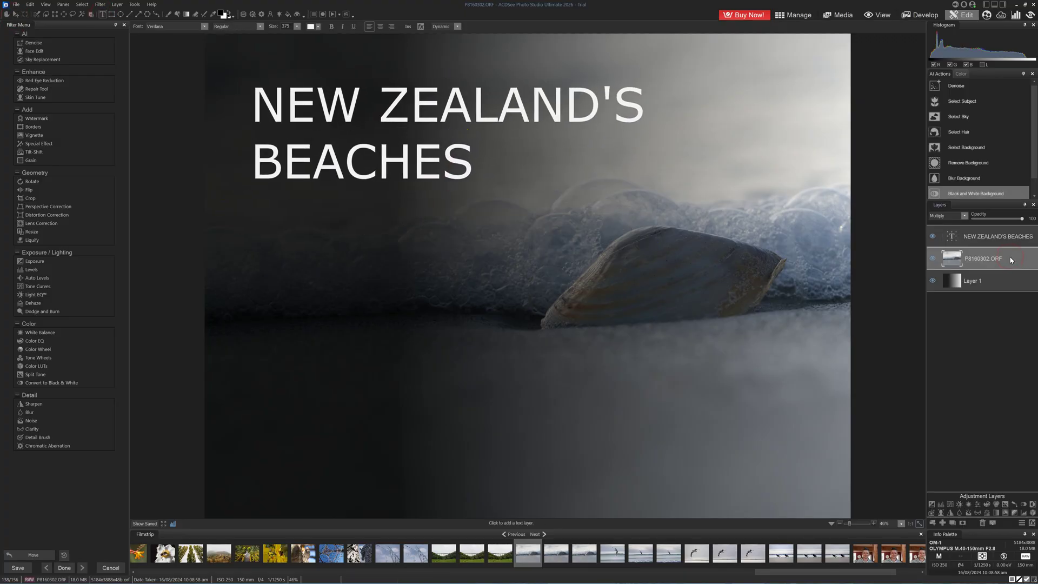
left_click(421, 26)
left_click(441, 268)
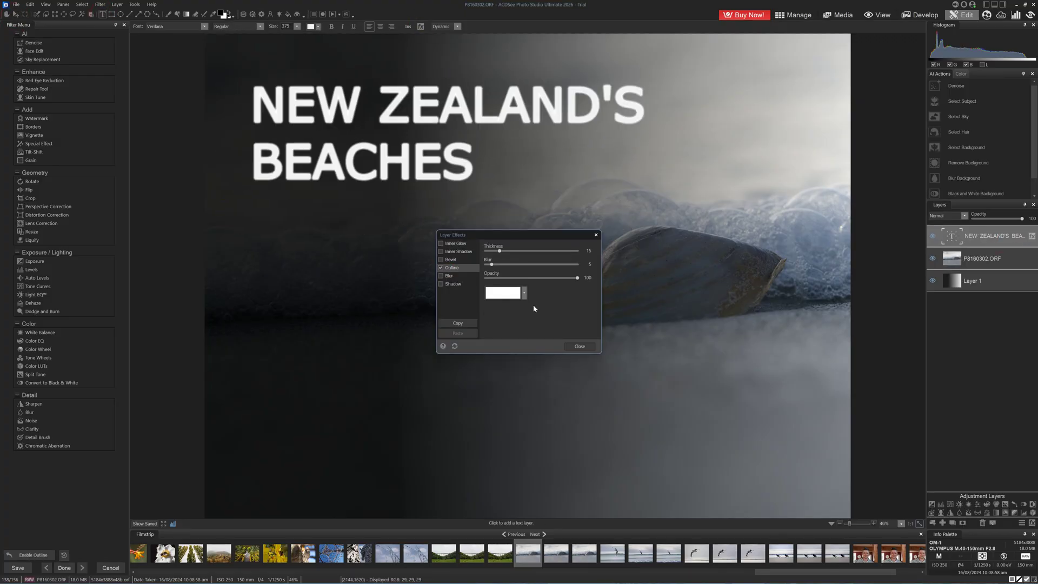
left_click(491, 264)
left_click(584, 347)
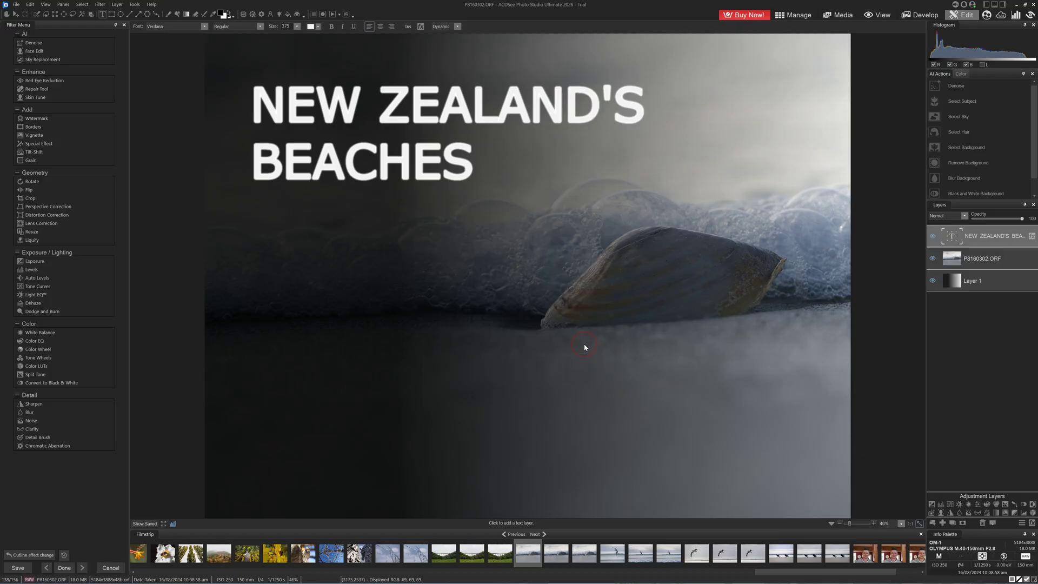
Add a new layer and put a white border of size 6 around the image.
left_click(942, 523)
left_click(993, 309)
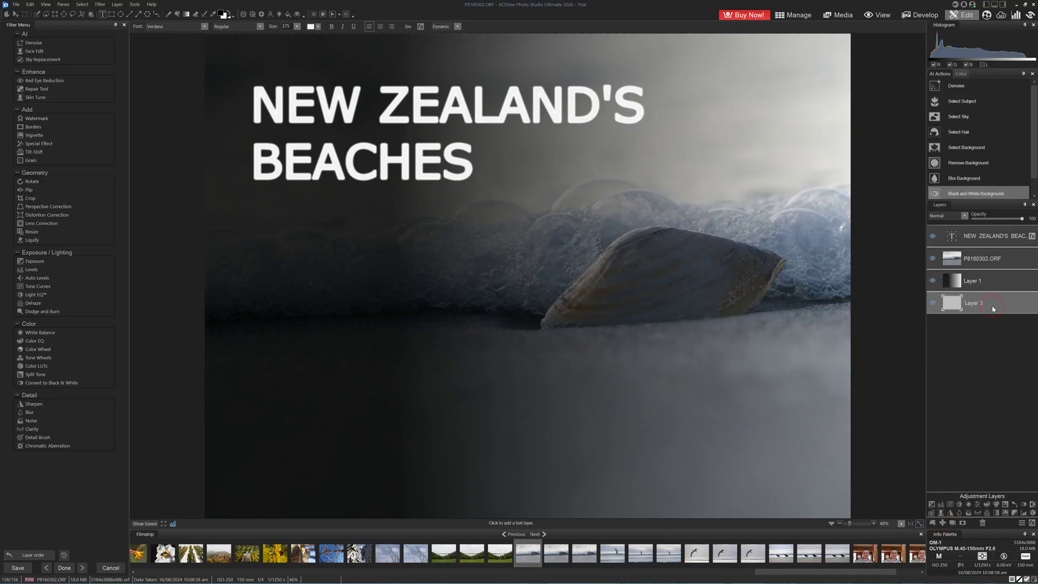
left_click(37, 129)
left_click_drag(24, 82, 17, 82)
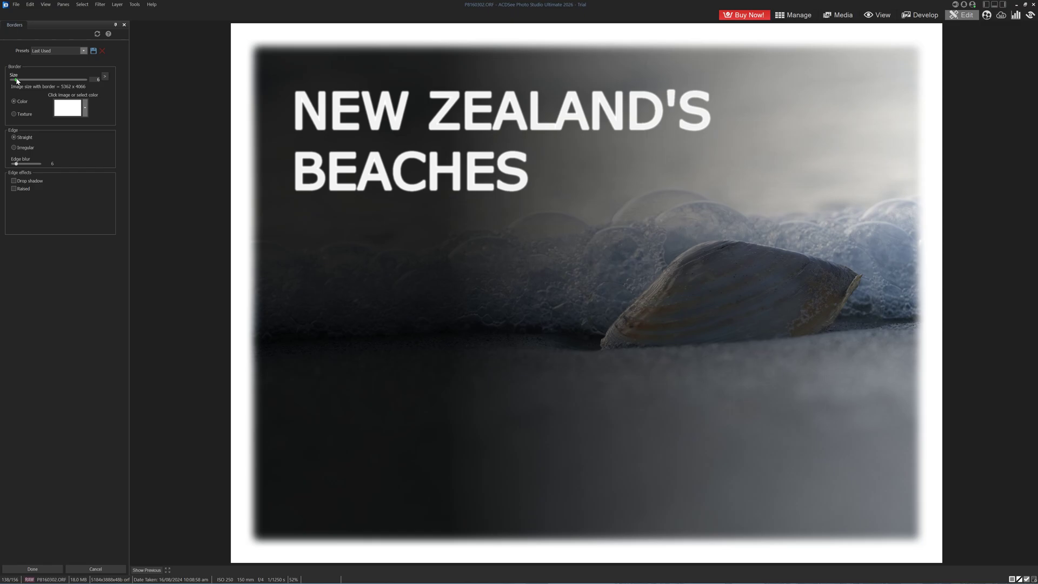
left_click(32, 569)
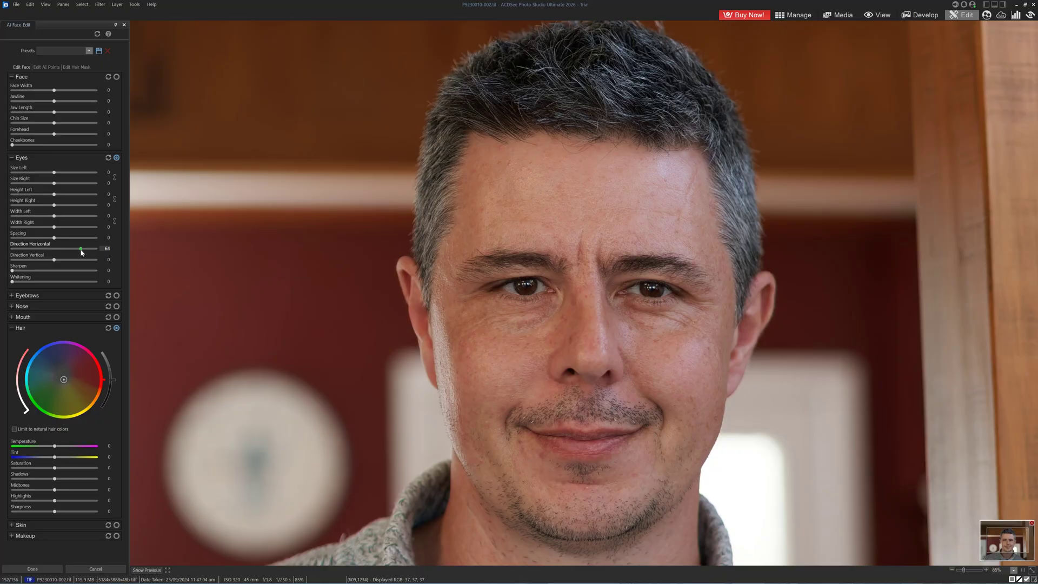
Expand the Eyebrows and Skin controls and compare the retouched face with the original.
left_click(11, 296)
left_click(16, 411)
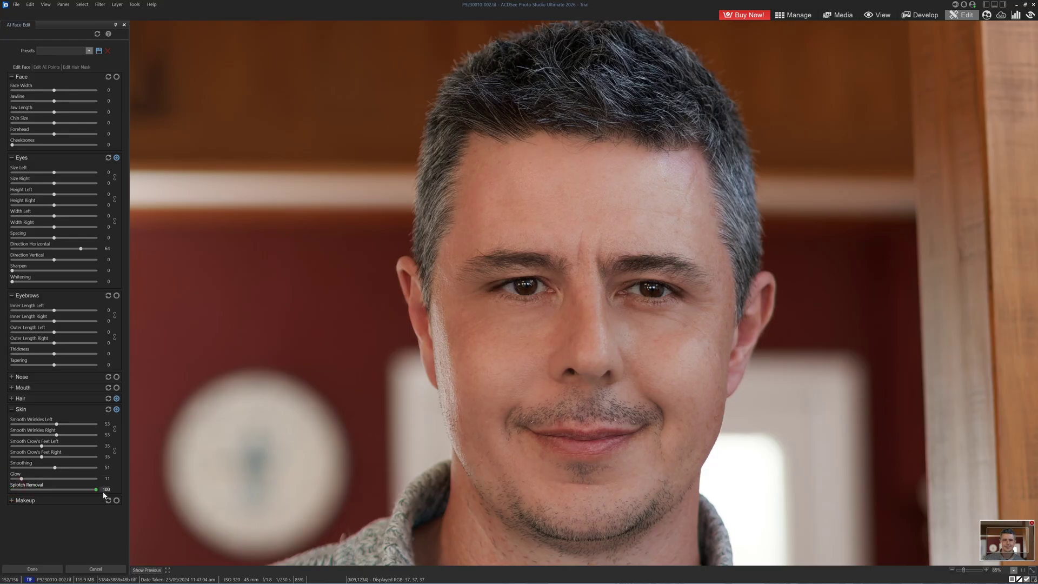
left_click(159, 574)
left_click(158, 575)
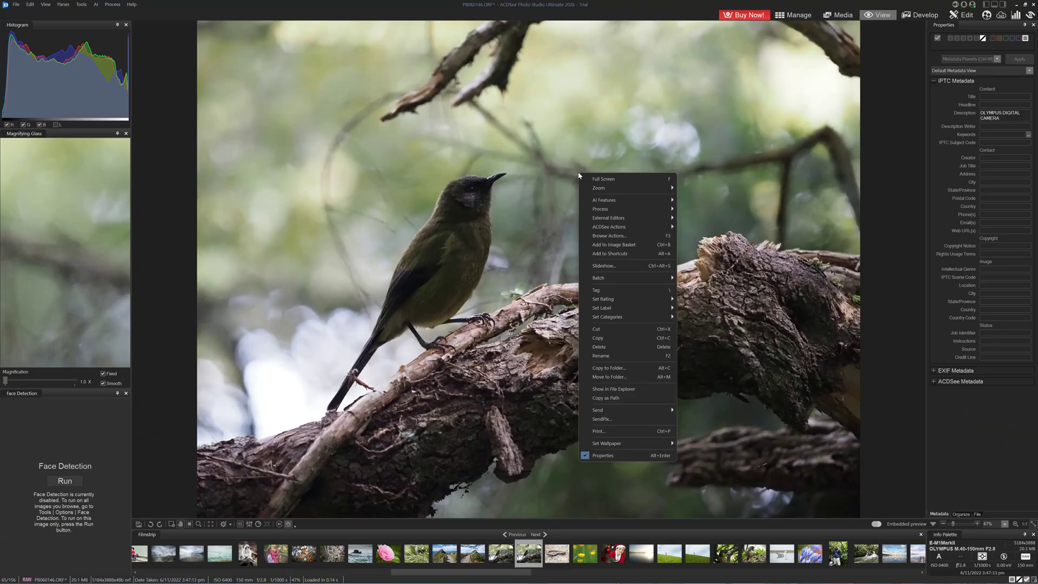
Run AI Denoise on the bird photo and apply Process to the lighthouse photo.
mouse_move(610, 203)
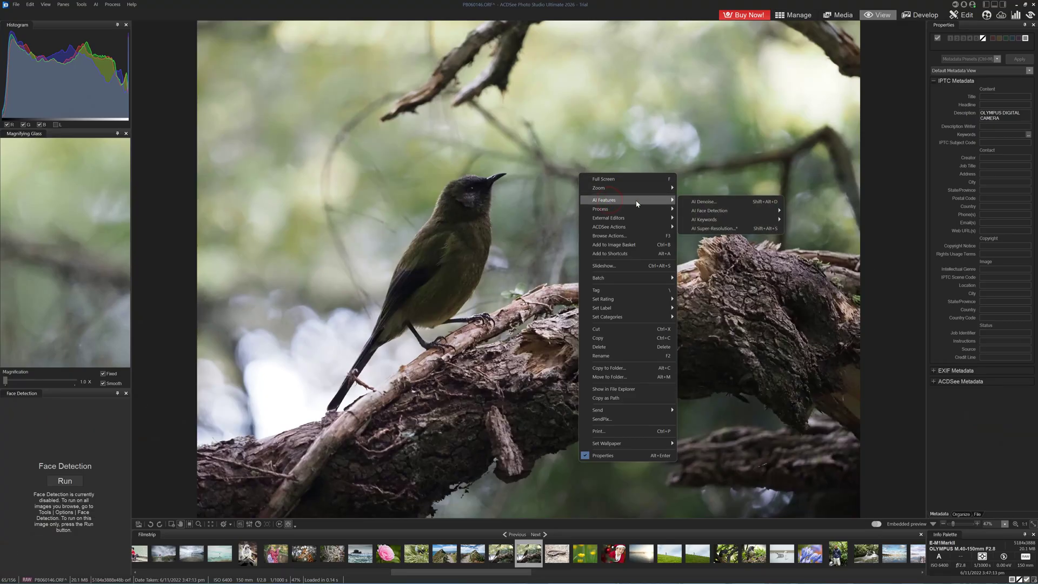
left_click(703, 201)
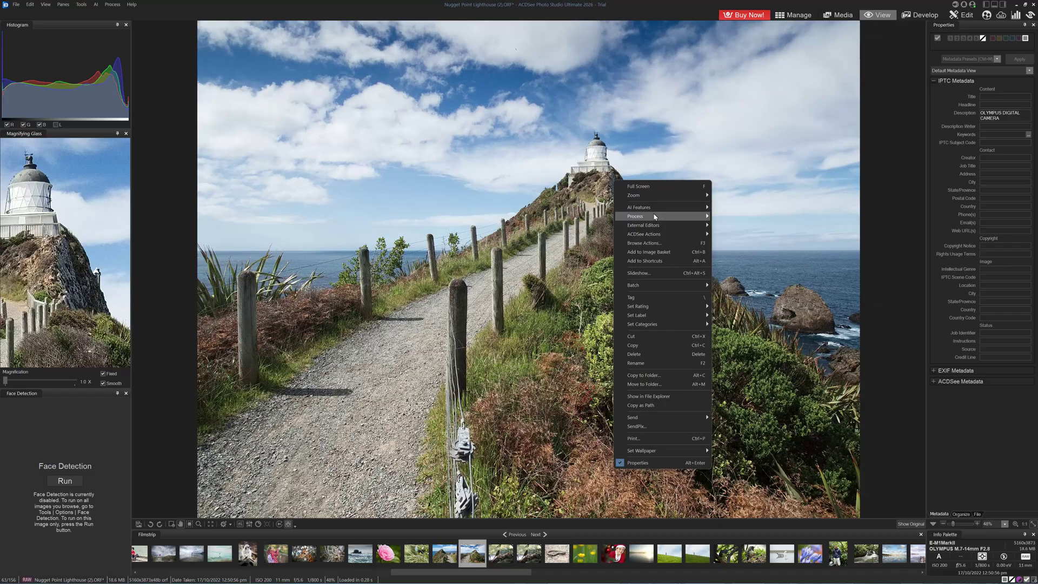
mouse_move(654, 216)
left_click(744, 238)
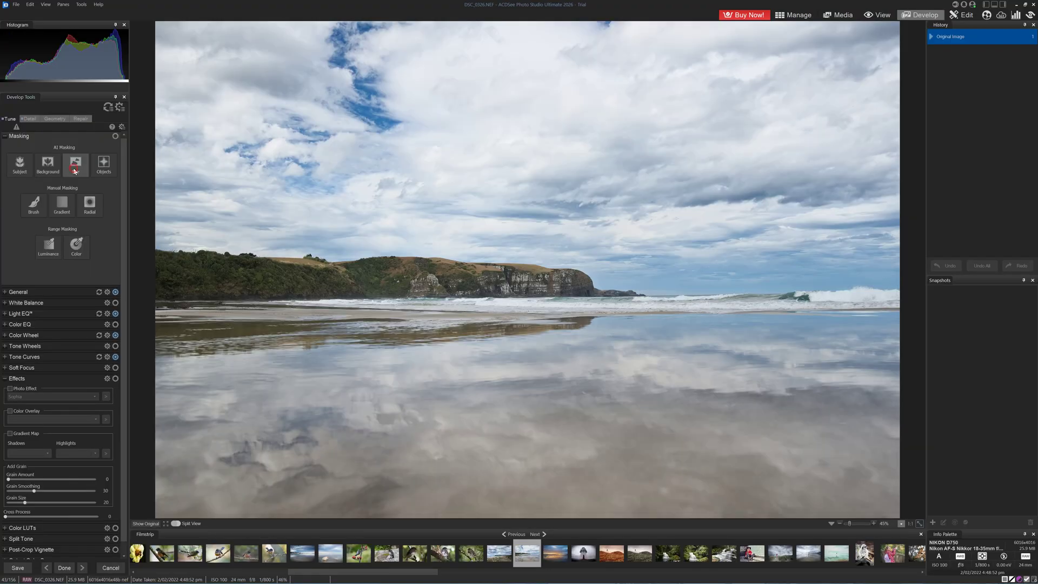
Create an automatic AI Sky mask on the beach photo.
left_click(75, 171)
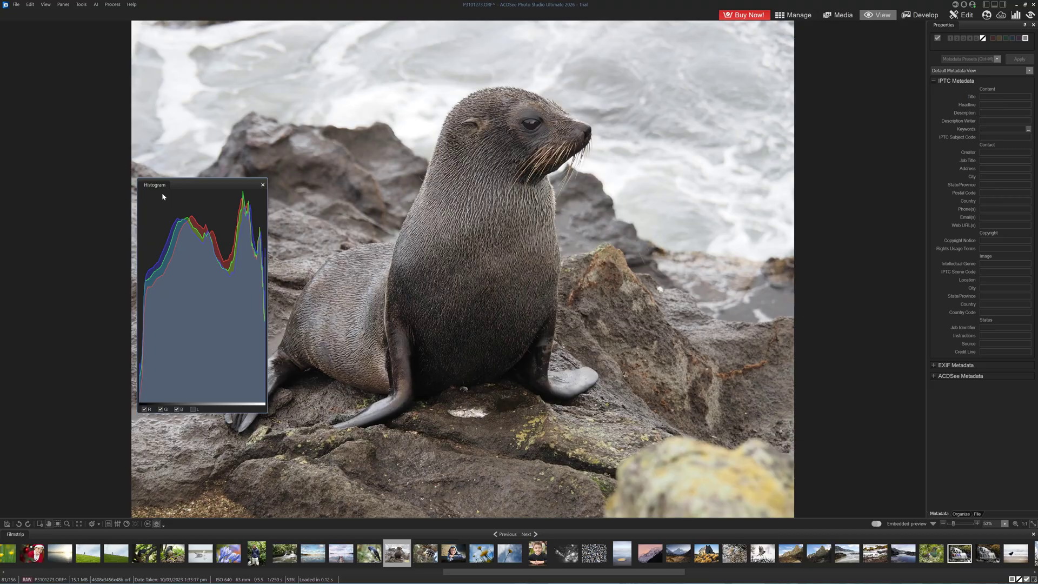
Dock histogram, magnifying glass and info palette at the left edge, resizing their pane heights.
left_click_drag(162, 196, 14, 297)
left_click(63, 5)
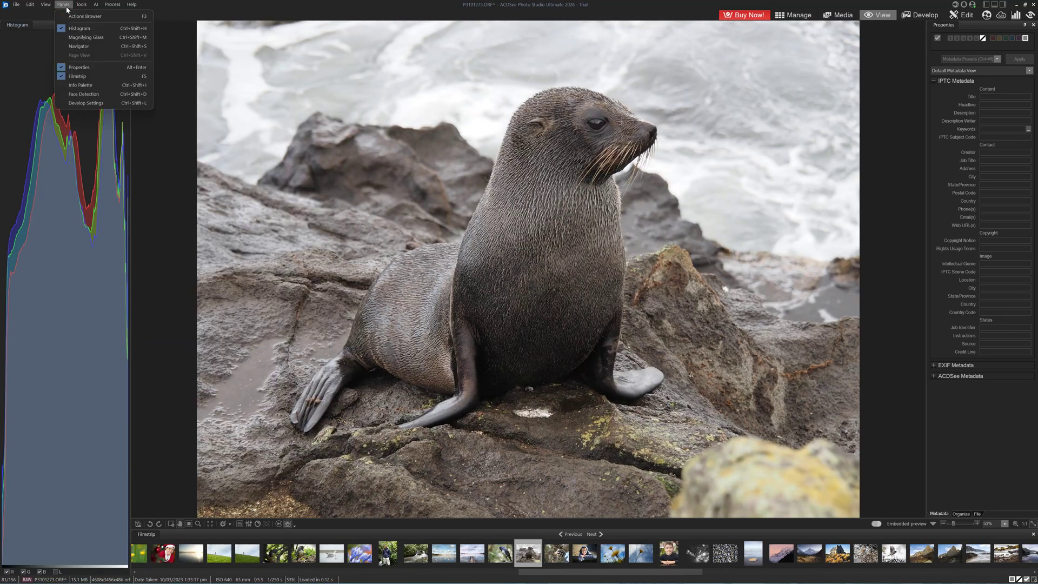
left_click(85, 37)
left_click_drag(222, 127, 65, 321)
left_click(64, 5)
left_click(87, 86)
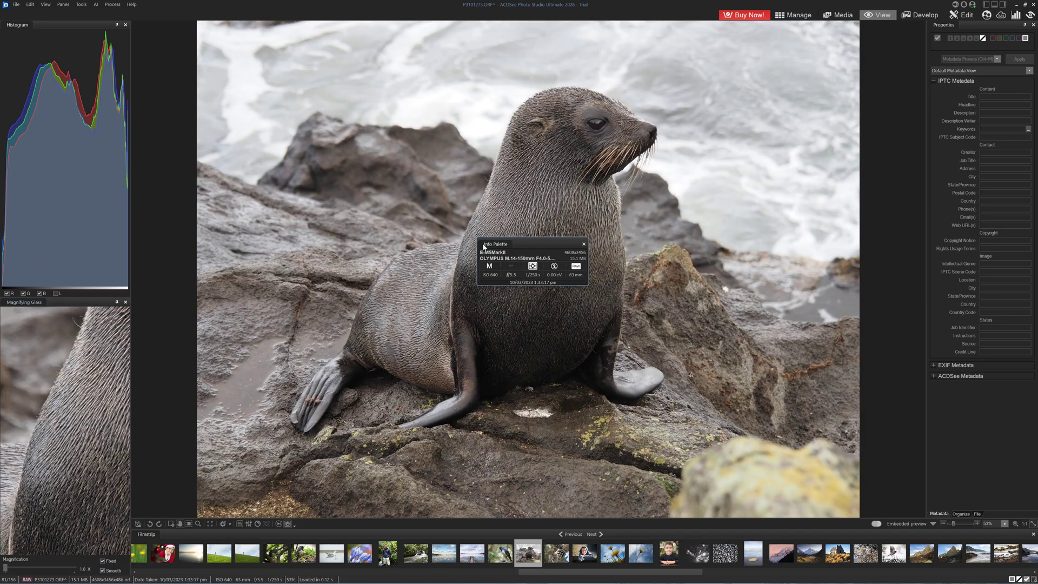
left_click_drag(484, 247, 68, 181)
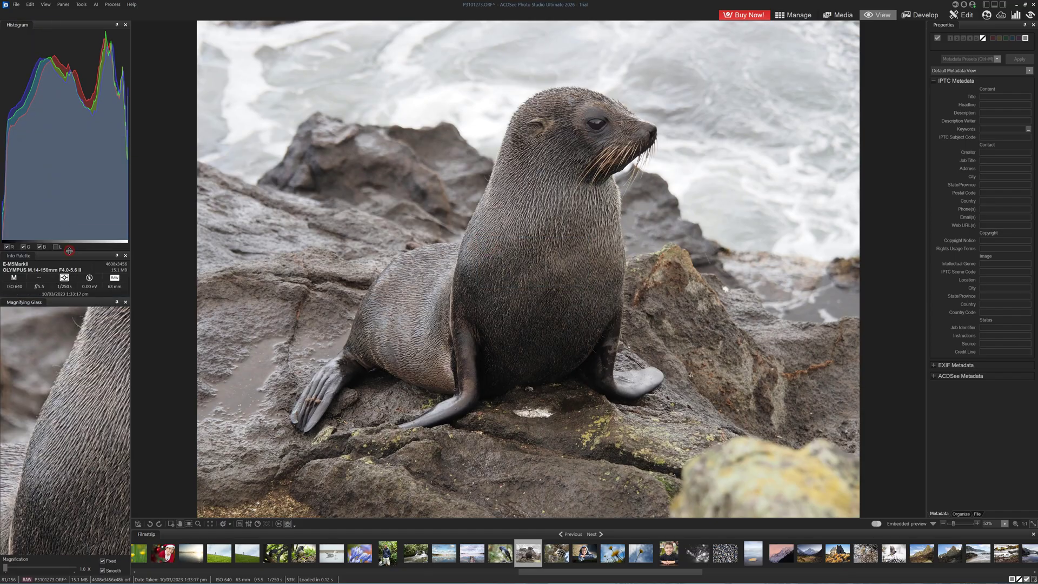
left_click_drag(69, 250, 74, 151)
left_click_drag(80, 298, 91, 209)
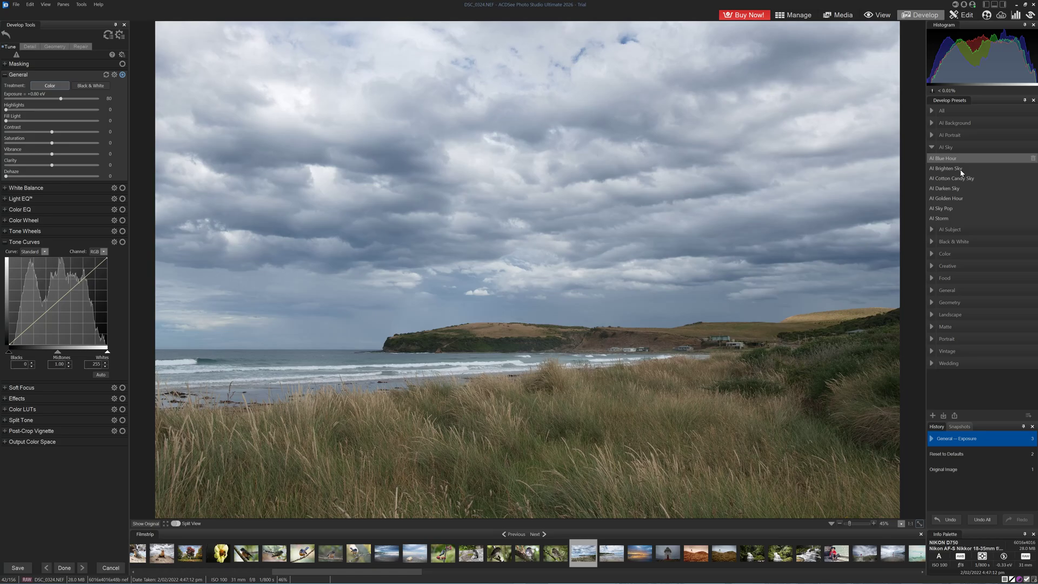
Apply AI Brighten Sky, then AI Cotton Candy Sky and AI Darken Sky to the grassland.
left_click(961, 171)
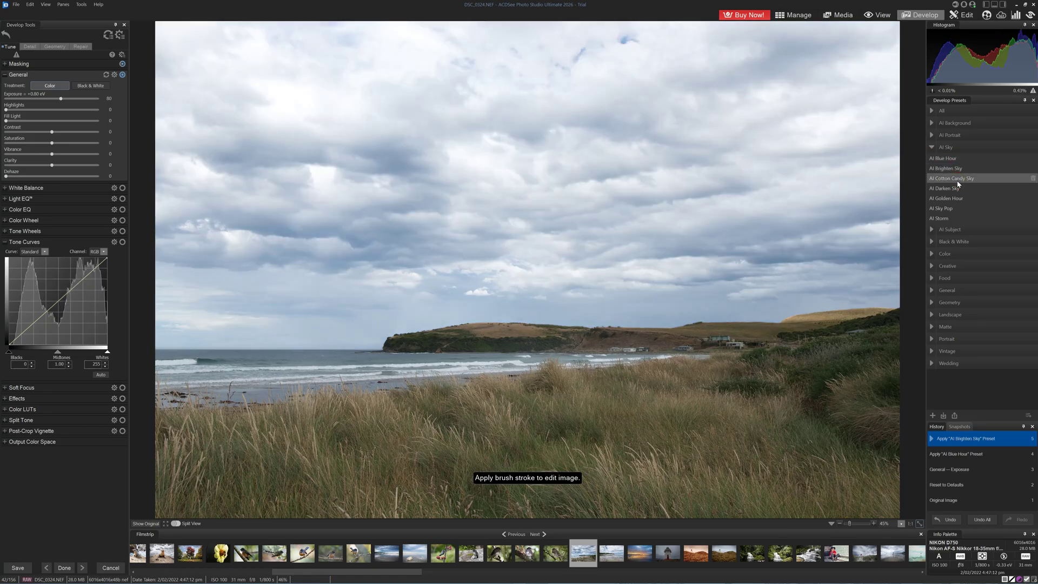
left_click(958, 179)
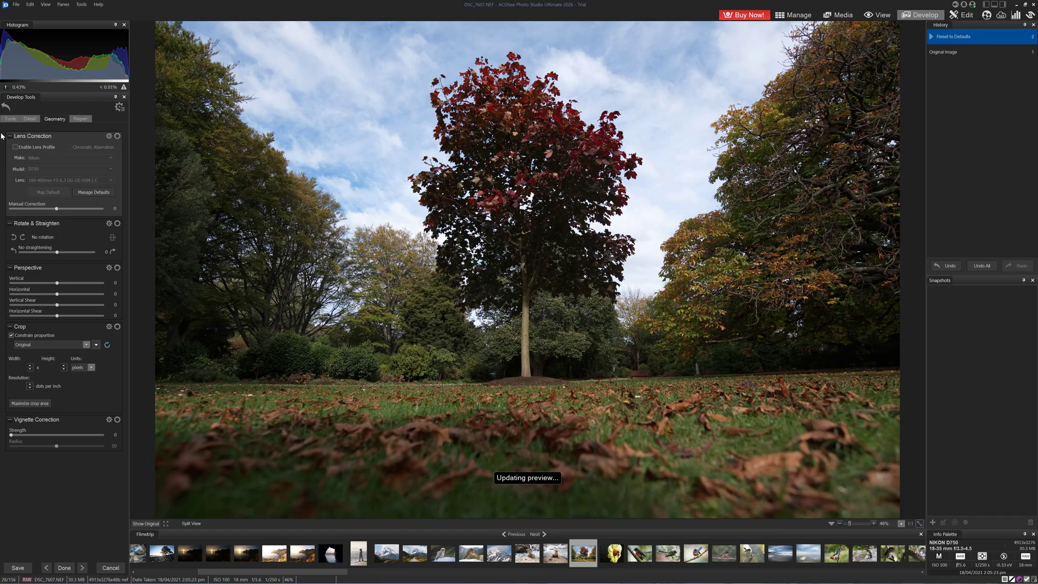
Tick Enable Lens Profile under Geometry's Lens Correction for the red tree photo.
left_click(15, 147)
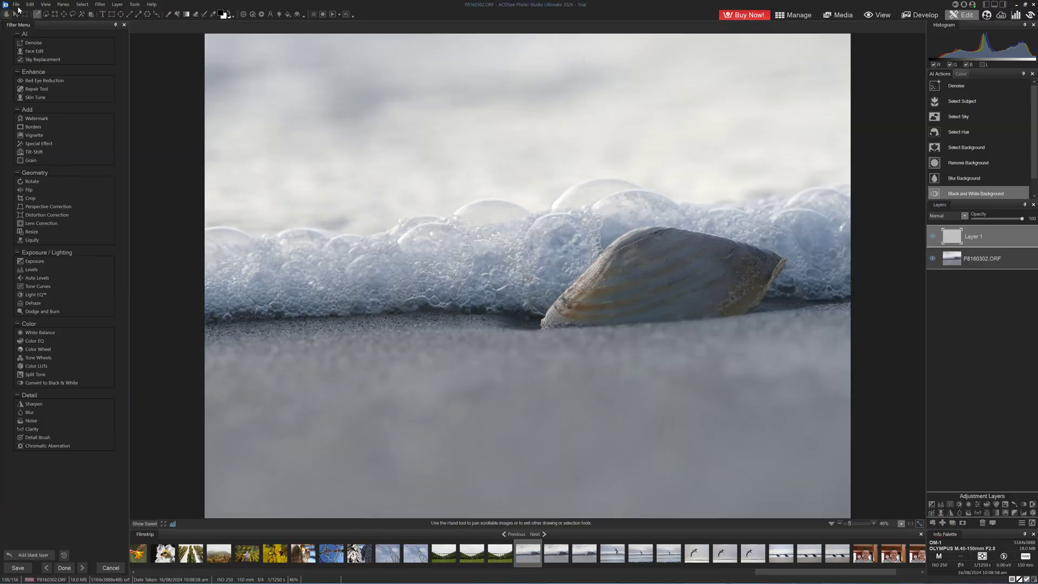
Switch to the Gradient tool and drag a gradient in from the shell photo's right edge.
left_click(186, 15)
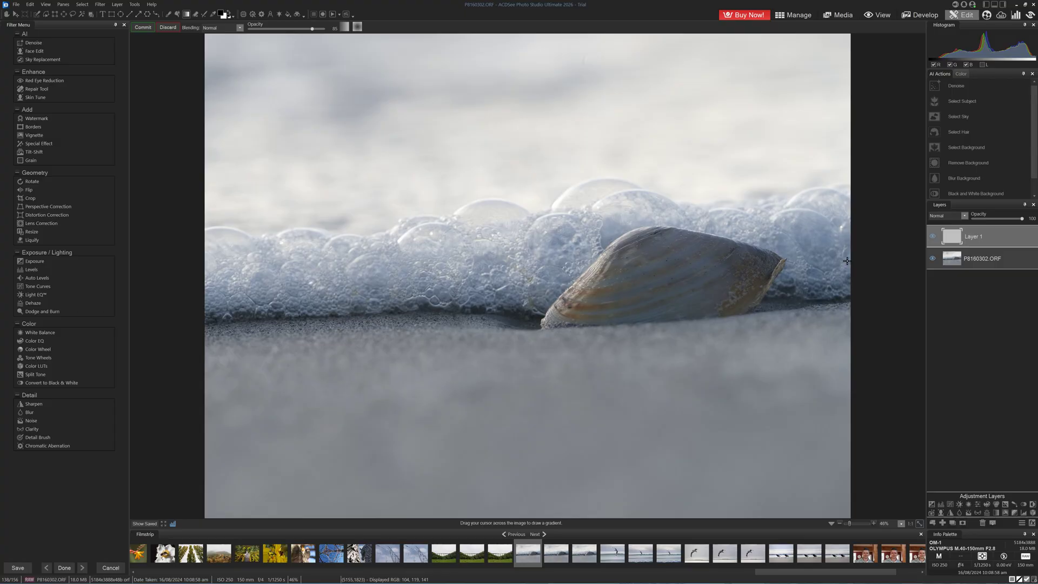
left_click_drag(847, 261, 804, 260)
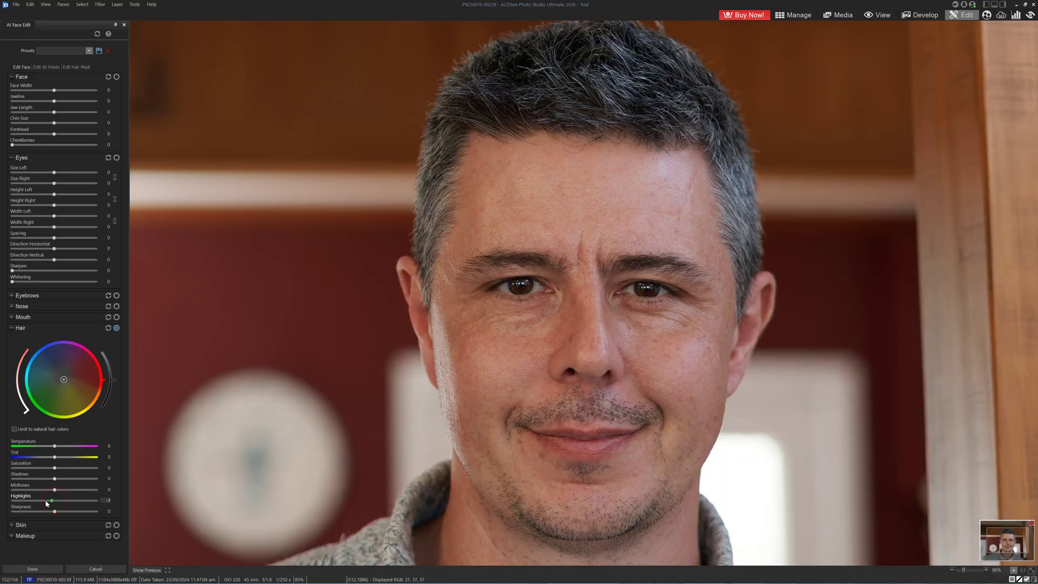
Lower the hair Highlights and lift the hair Shadows slightly in AI Face Edit.
left_click_drag(47, 503, 40, 504)
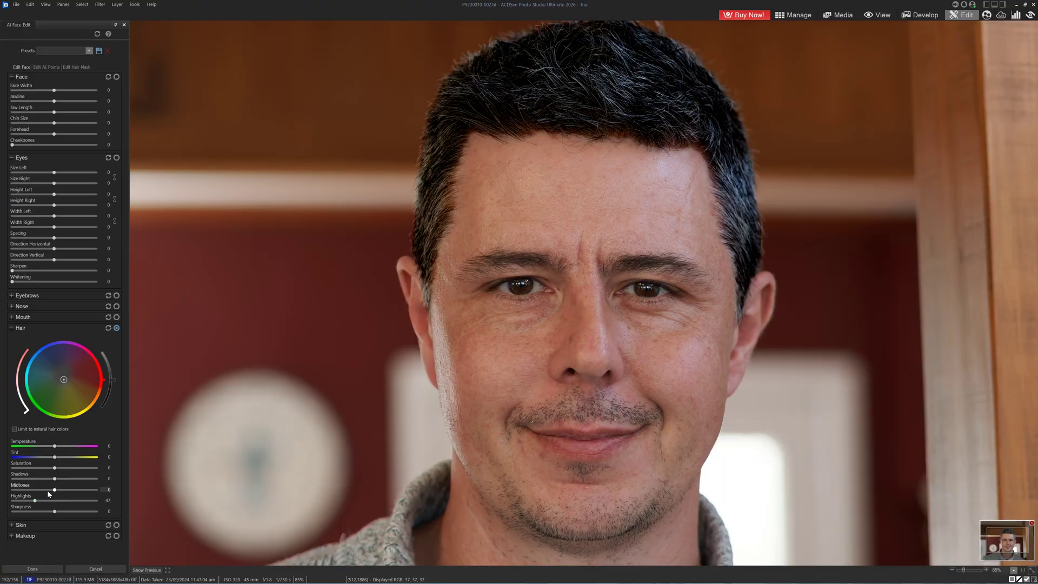
left_click_drag(60, 480, 61, 481)
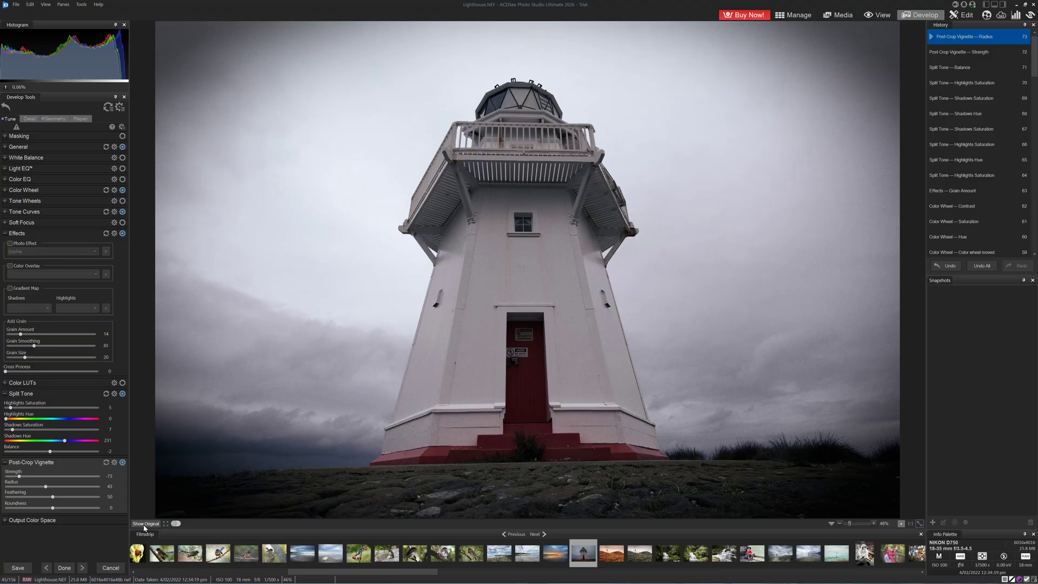
left_click(144, 525)
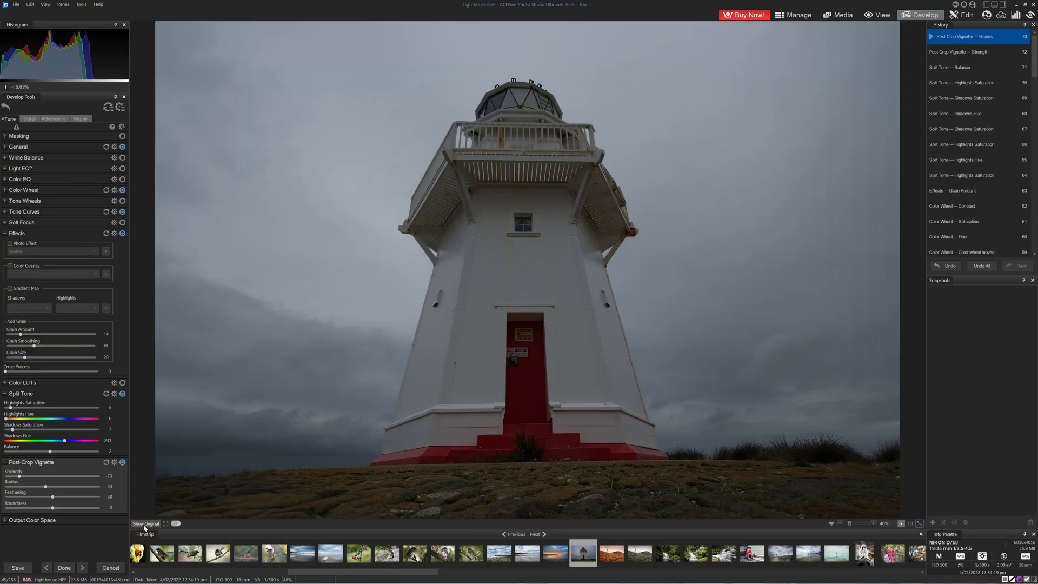
left_click(144, 525)
left_click(145, 524)
left_click(145, 525)
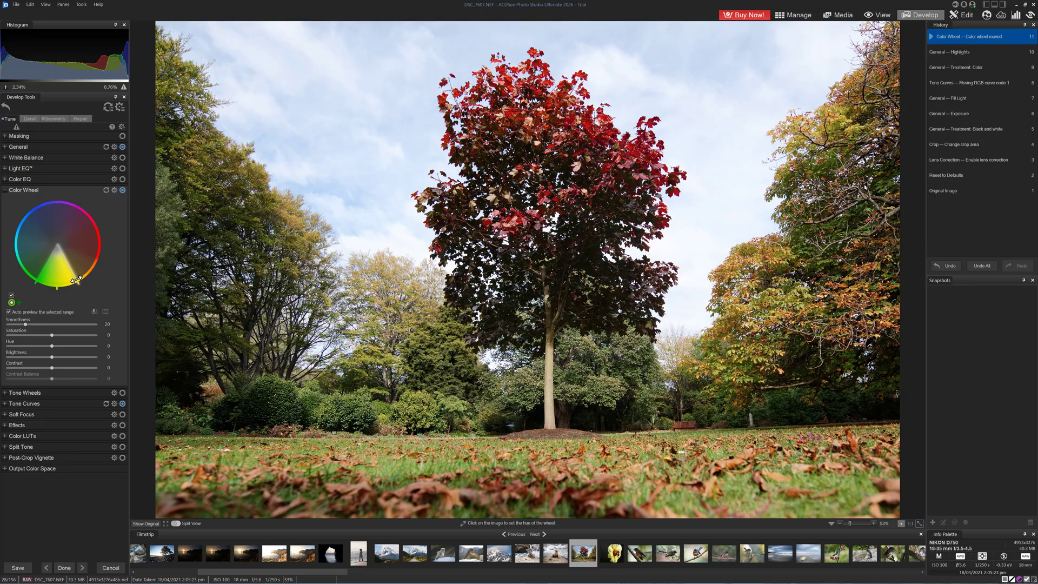
Narrow the Color Wheel range to yellow-greens, then adjust Exposure on the bird's brushed mask.
left_click_drag(75, 277, 33, 272)
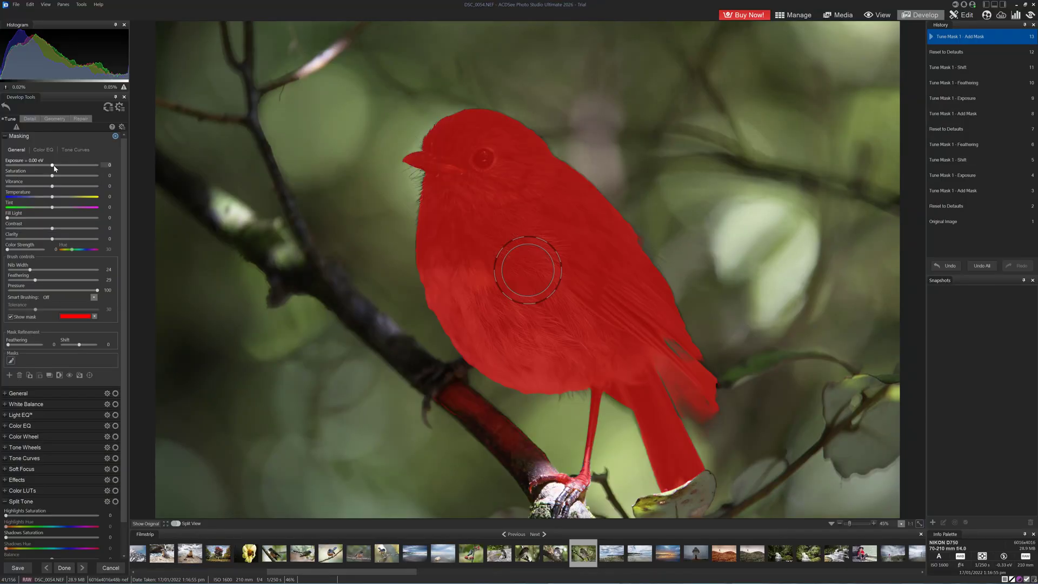
left_click_drag(52, 165, 51, 165)
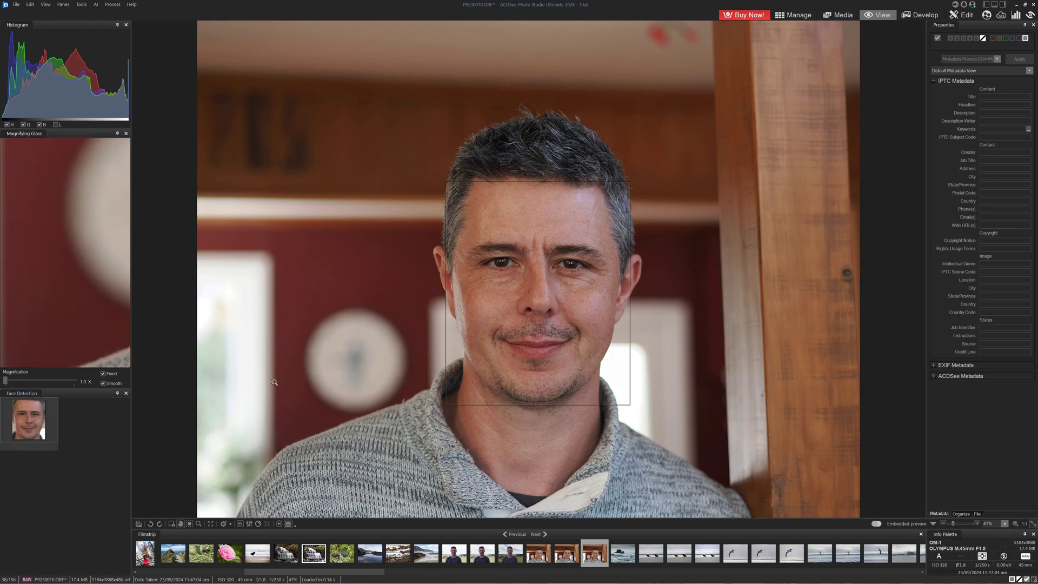
Enter the person's name under the detected face thumbnail and confirm it.
left_click(28, 446)
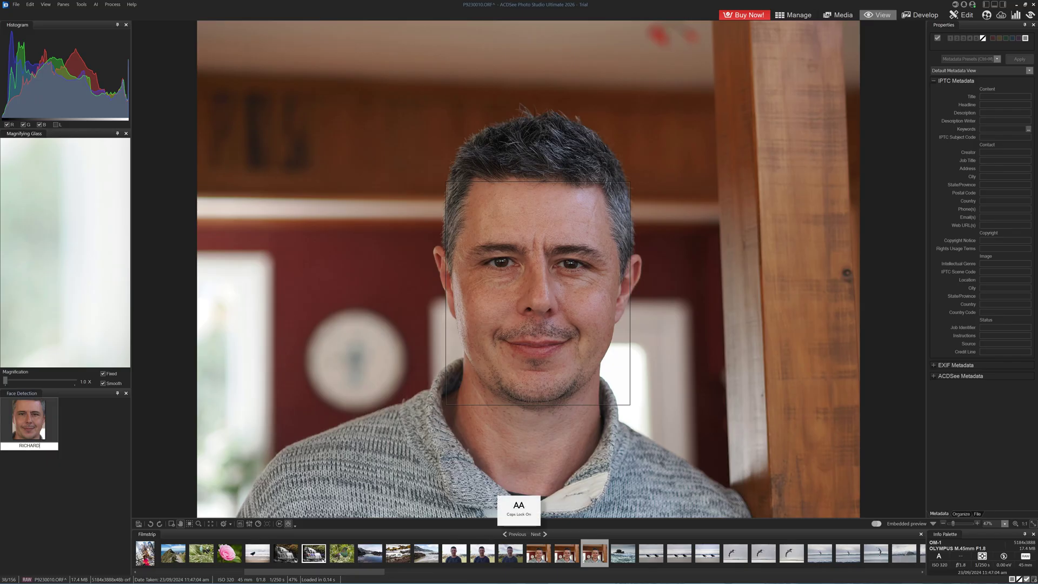
type("RICHARD")
key("Return")
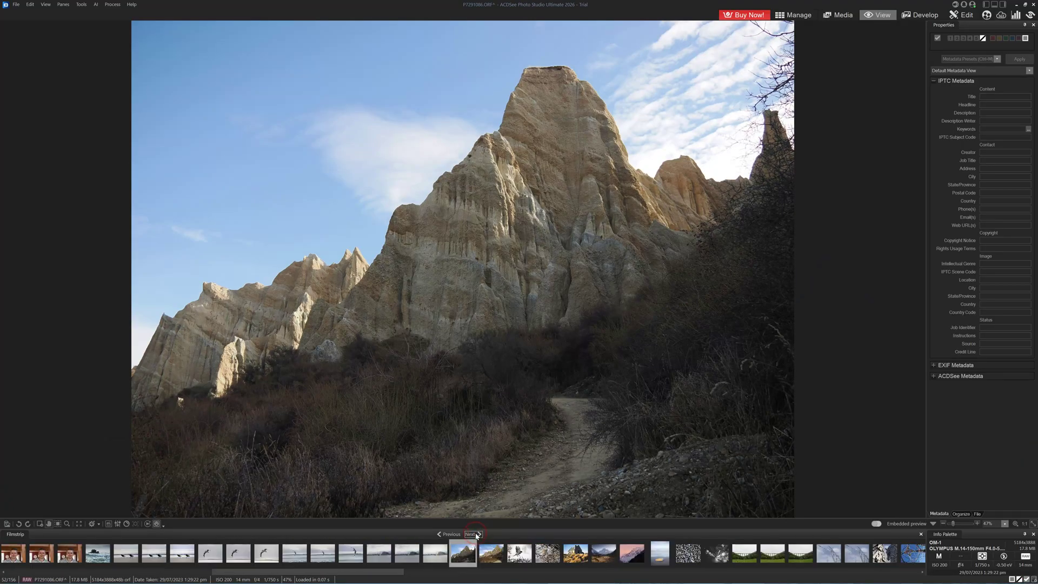
Advance four photos to P7280751.ORF, the sparrow on a thorny branch.
left_click(477, 535)
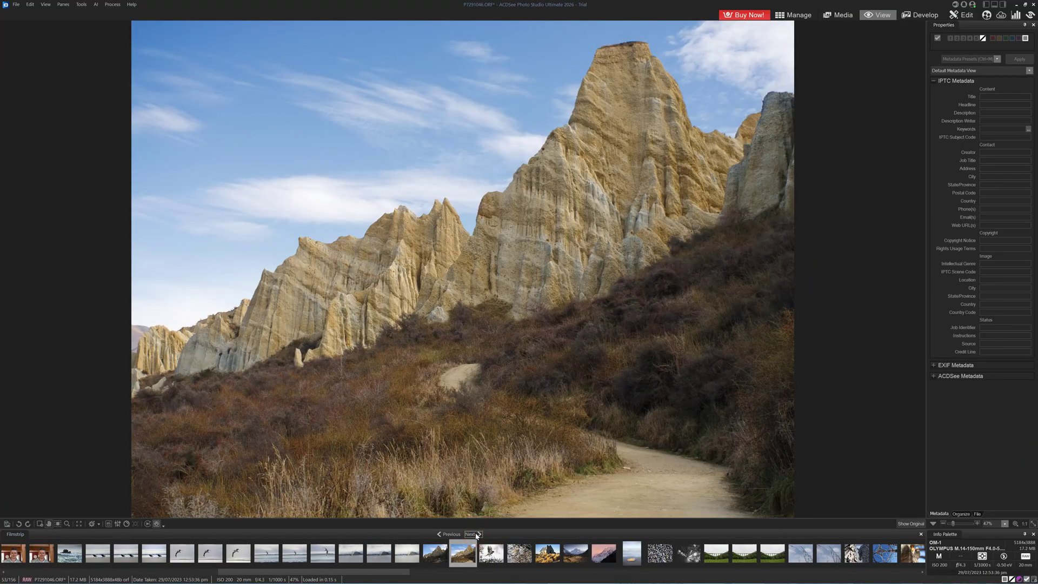
left_click(477, 535)
left_click(476, 535)
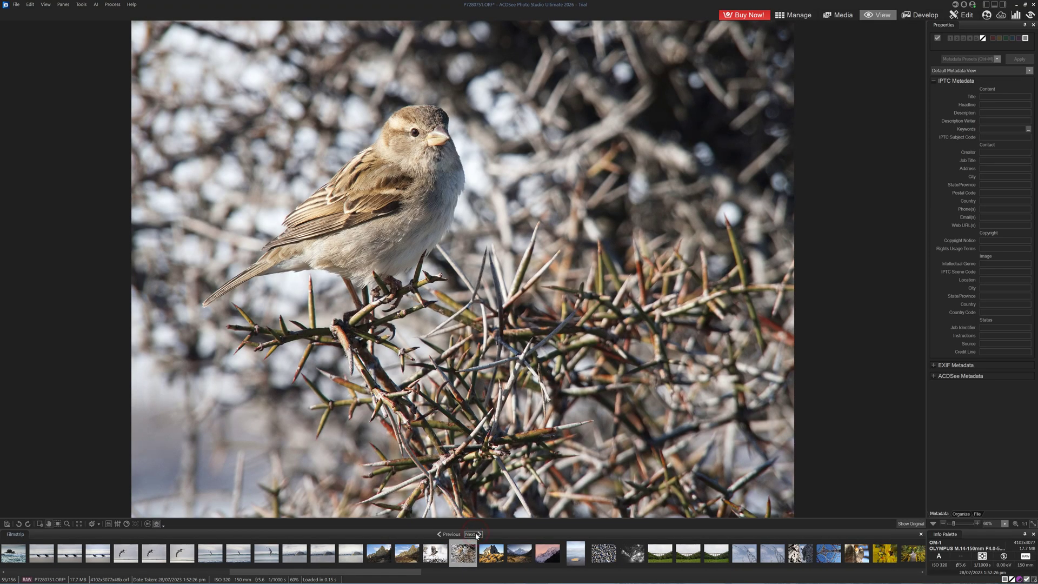
left_click(477, 535)
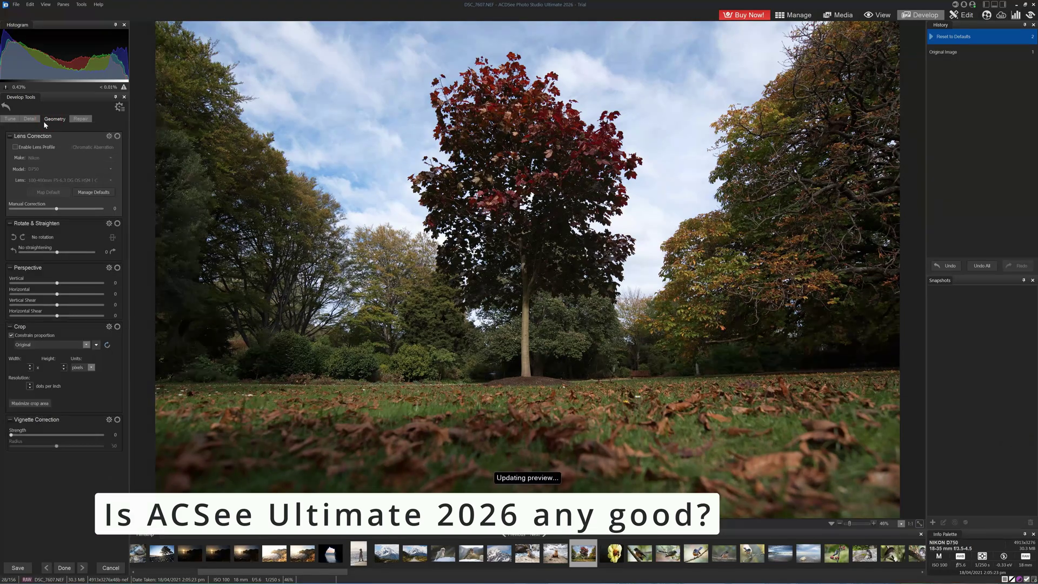
Crop the tree photo tighter around the red tree and commit the crop.
left_click(43, 121)
left_click_drag(899, 518, 827, 452)
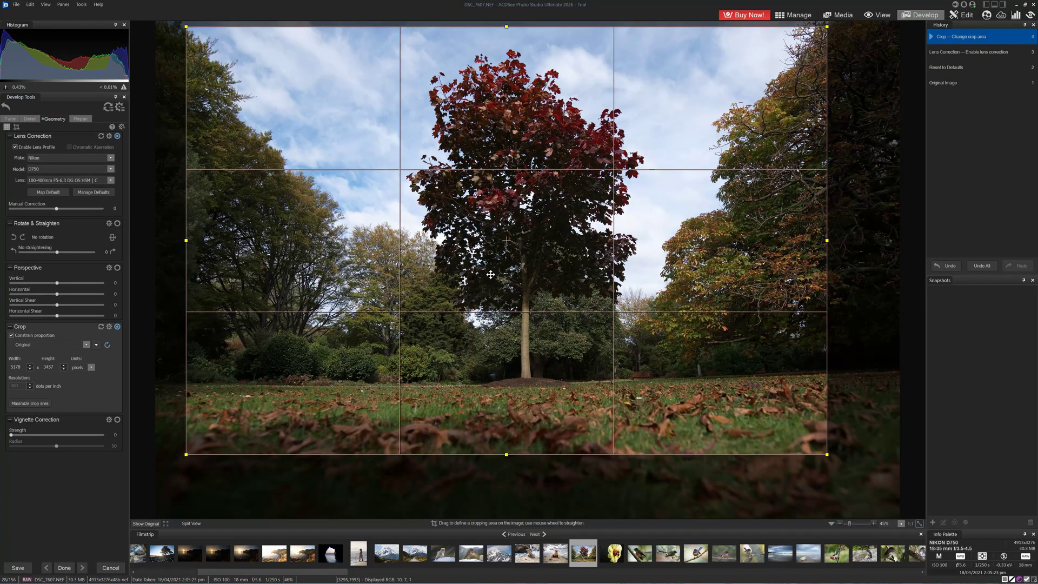
left_click(9, 120)
Try Black & White, raise exposure, set Fill Light to 27, and shape the tone curve.
left_click(18, 292)
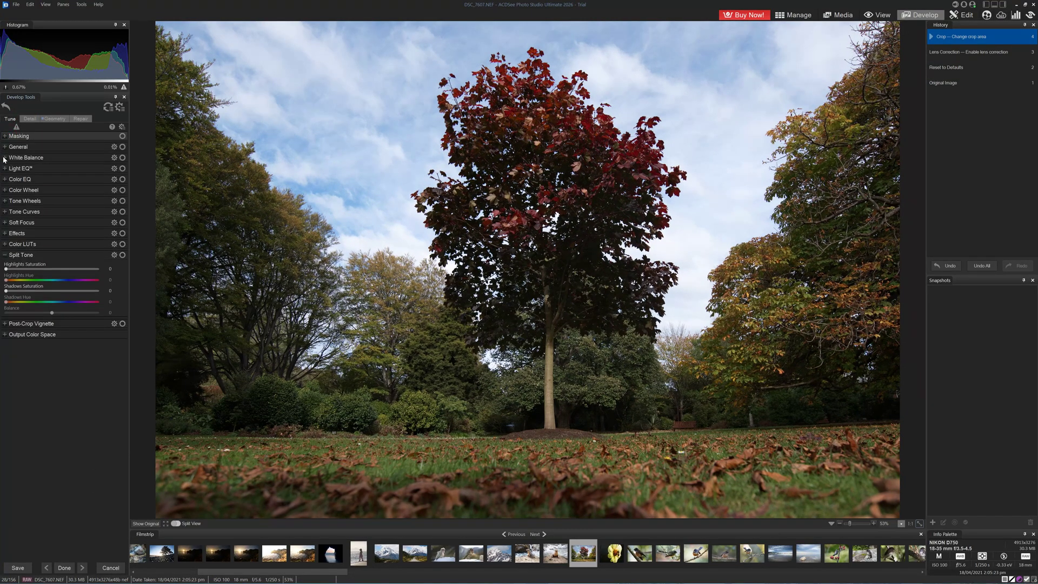
left_click(90, 157)
left_click(53, 174)
left_click(31, 195)
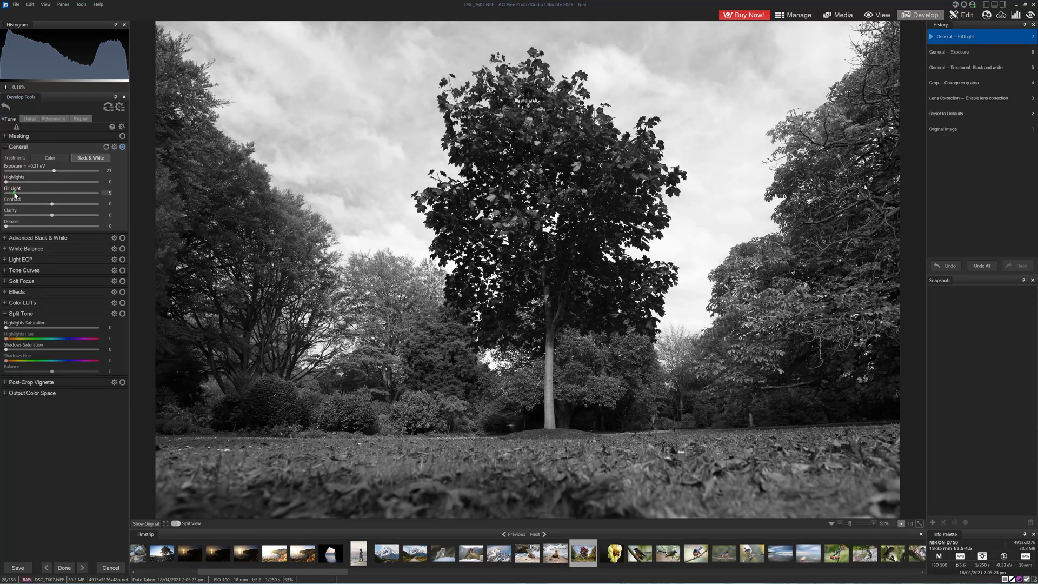
left_click(25, 271)
left_click_drag(82, 308, 82, 305)
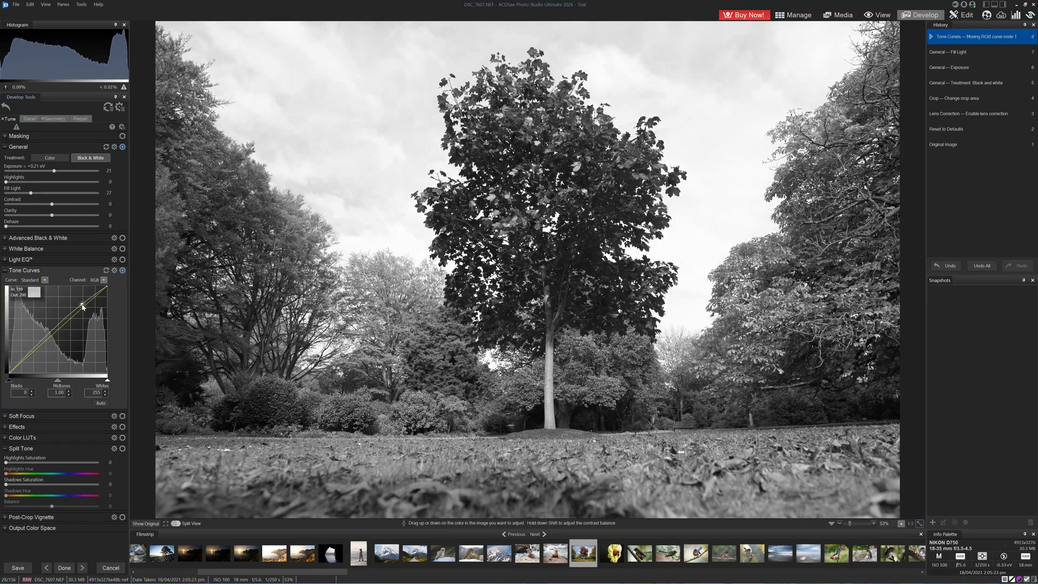
left_click(63, 323)
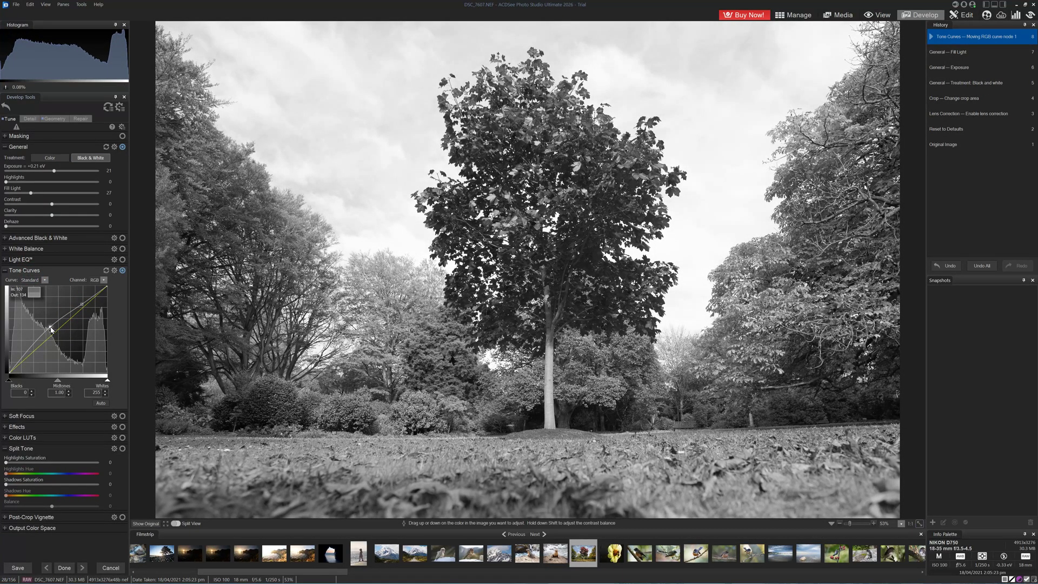
left_click_drag(33, 347, 30, 359)
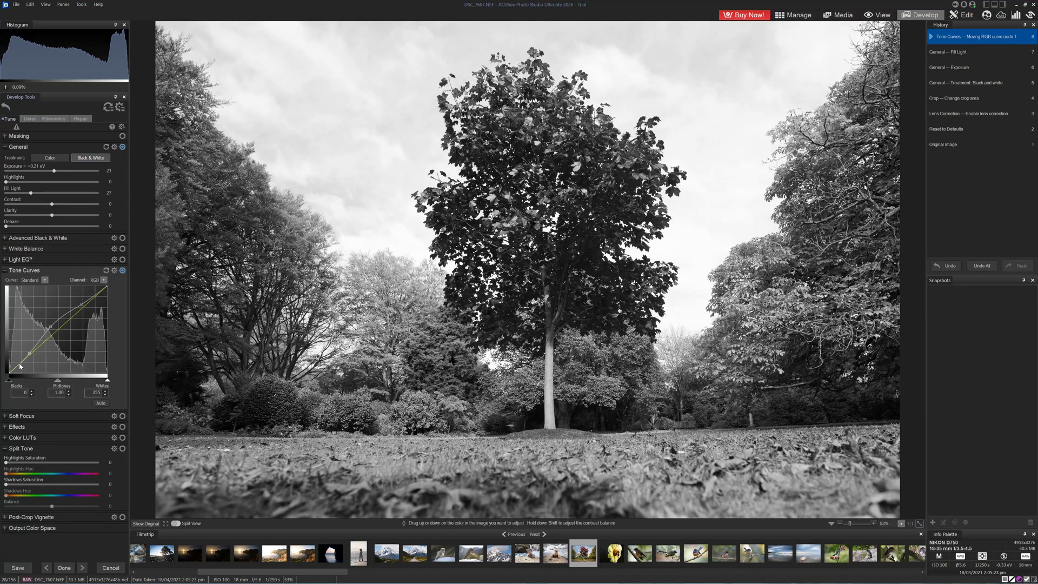
Return to colour, set Highlights to 22, and desaturate the yellow-green Color Wheel range.
left_click(52, 158)
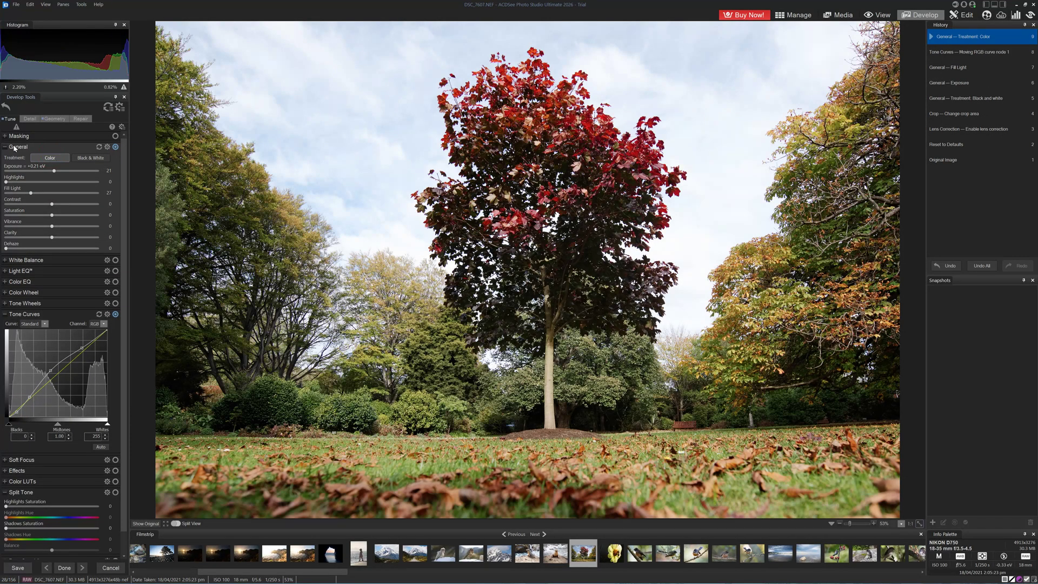
left_click(16, 182)
left_click(38, 294)
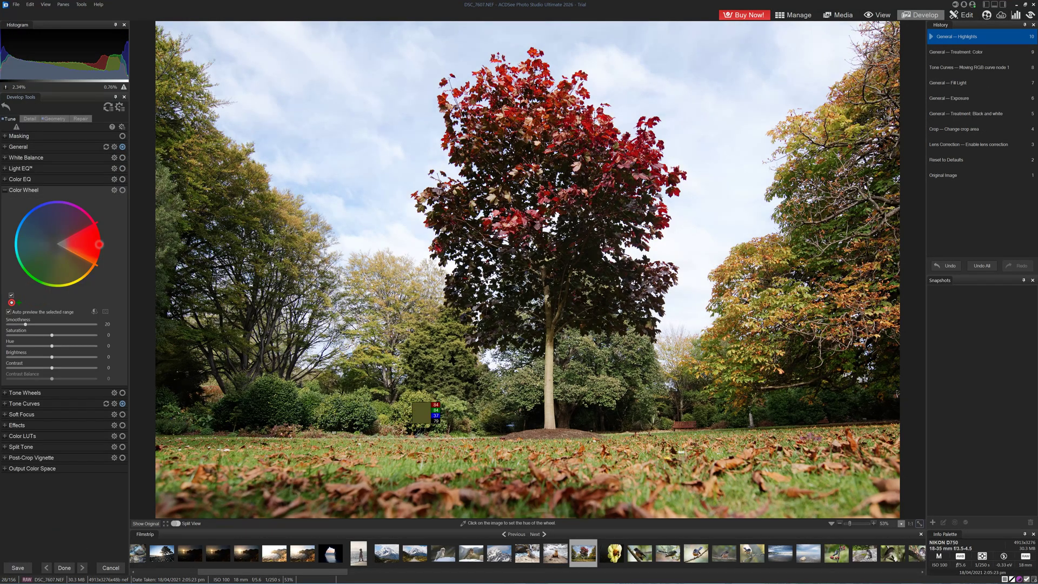
left_click(52, 276)
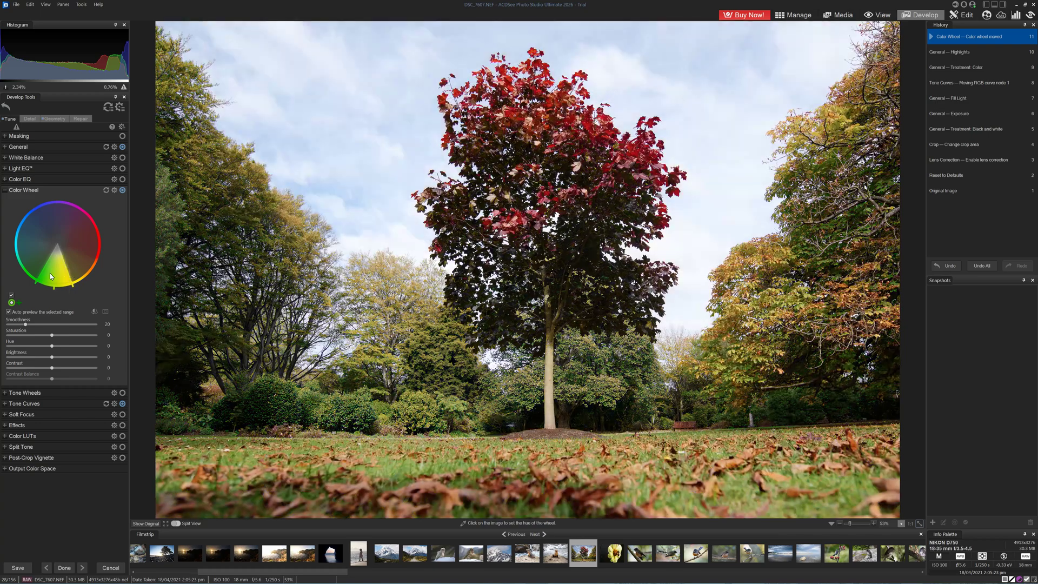
left_click_drag(52, 335, 58, 370)
Add a second colour range sampled from the red leaves, widened toward magenta with more saturation.
left_click(19, 302)
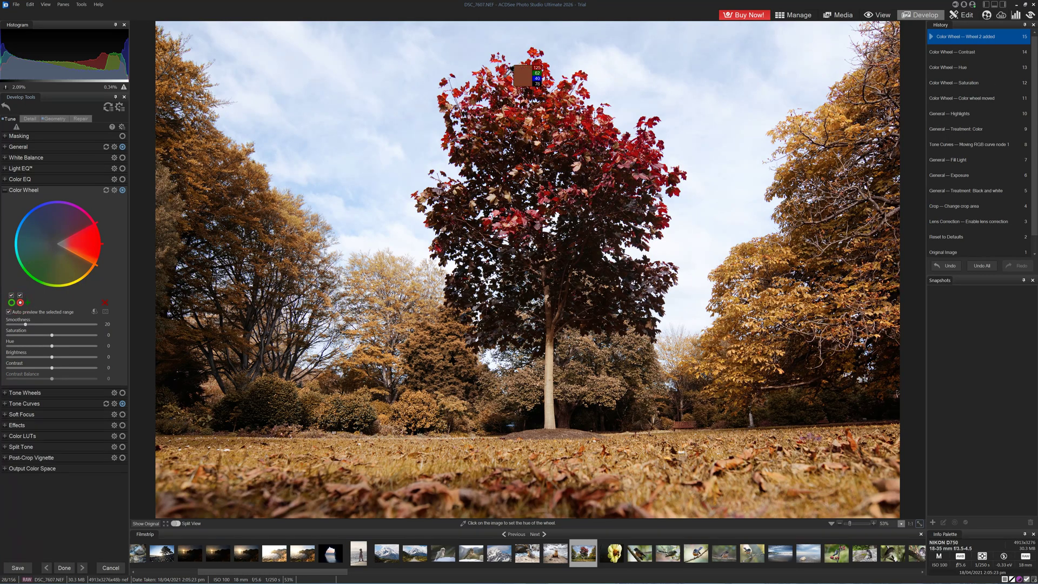
left_click(489, 90)
left_click_drag(81, 265, 83, 211)
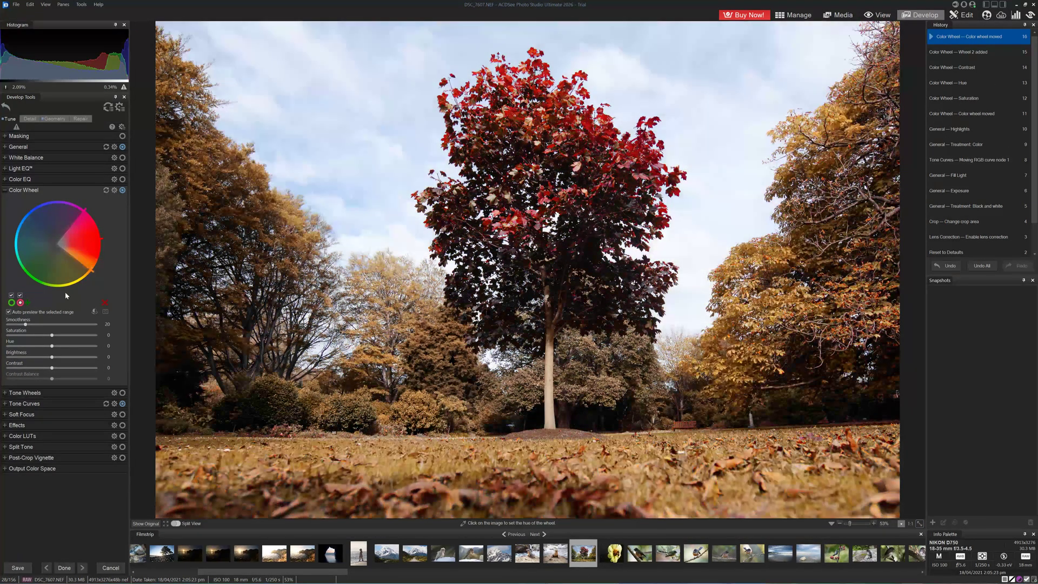
left_click_drag(52, 335, 57, 358)
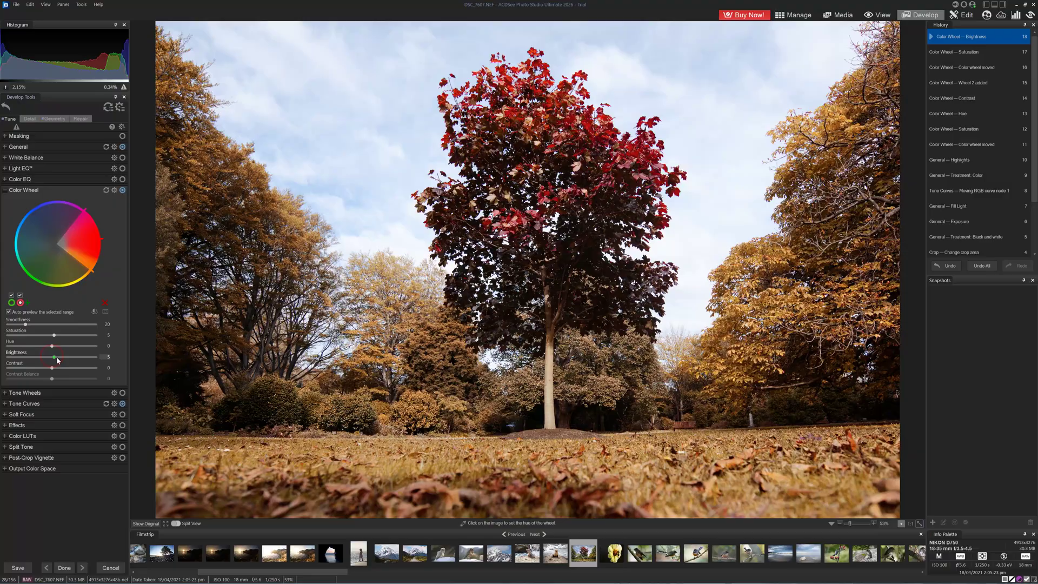
Draw a radial mask around the tree and slightly lower its Exposure.
left_click(5, 137)
left_click(90, 204)
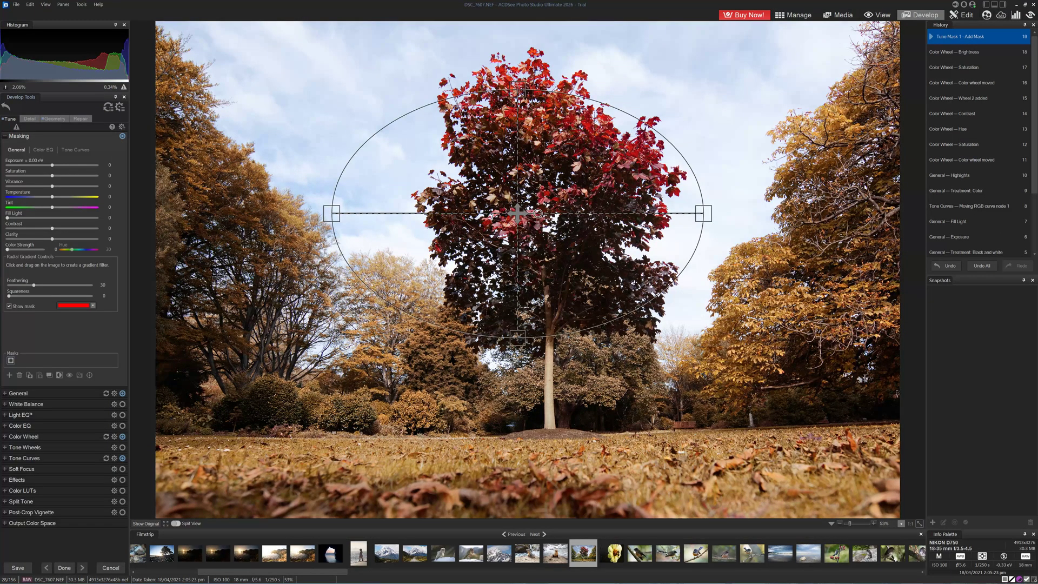
left_click_drag(528, 211, 549, 238)
left_click_drag(549, 423, 550, 480)
left_click(9, 307)
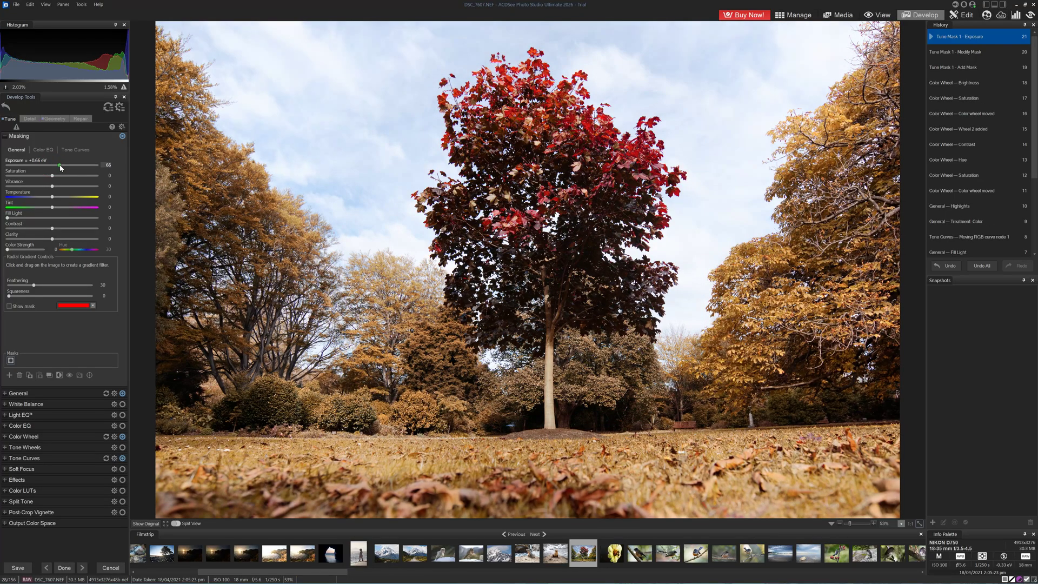
left_click_drag(52, 165, 48, 168)
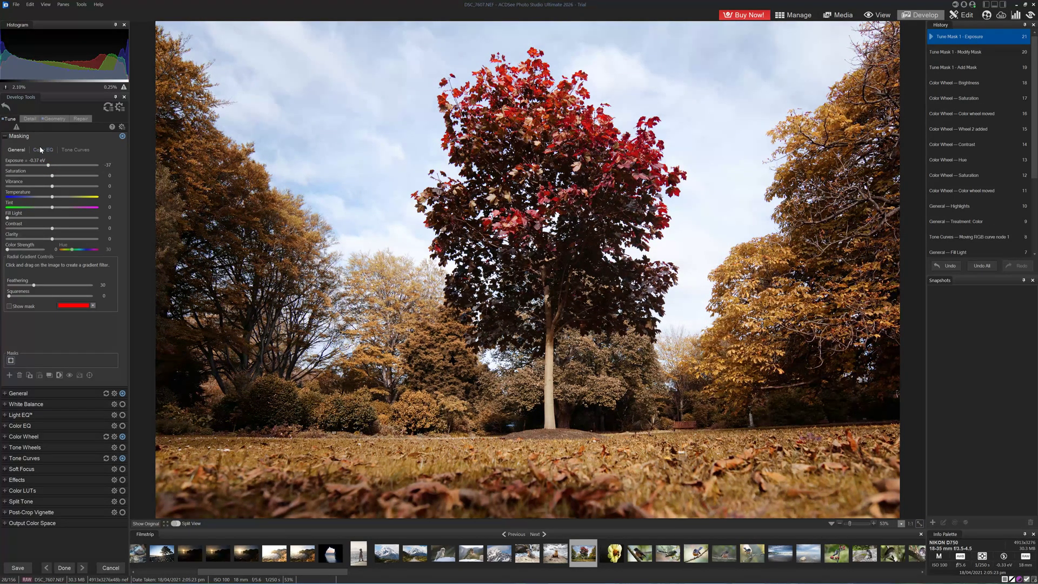
Set Clarity to 28 and split tone: highlights hue 28, saturation 36; magenta shadows, saturation 6.
left_click(6, 395)
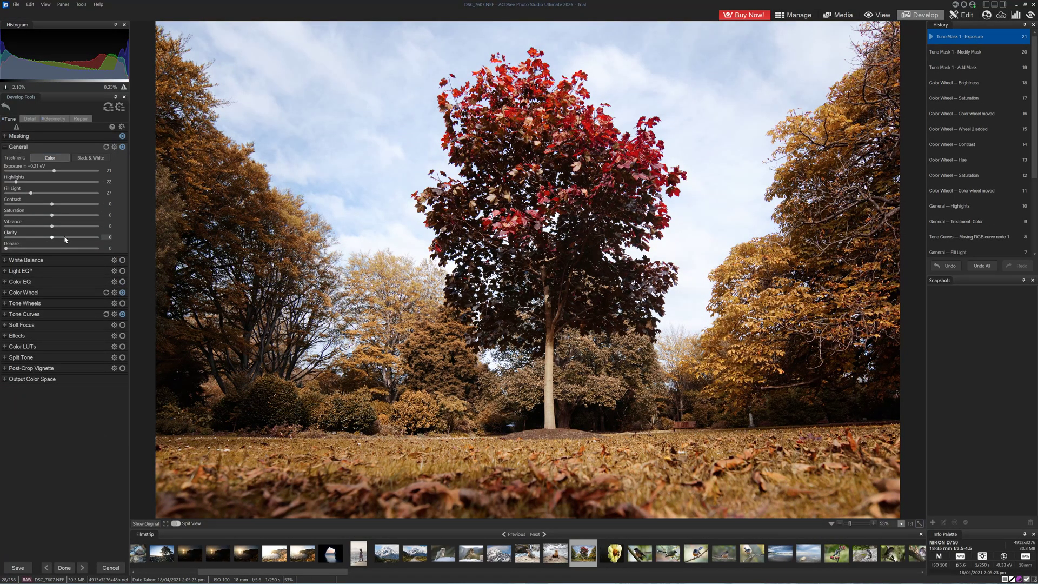
left_click(65, 240)
left_click(21, 357)
left_click(34, 371)
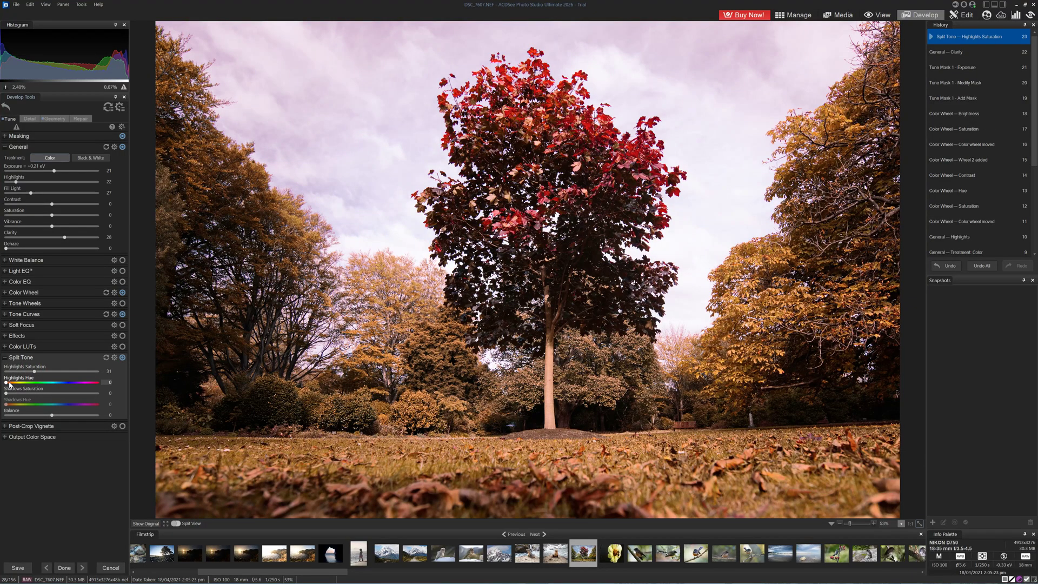
left_click(9, 383)
left_click(30, 393)
left_click(72, 405)
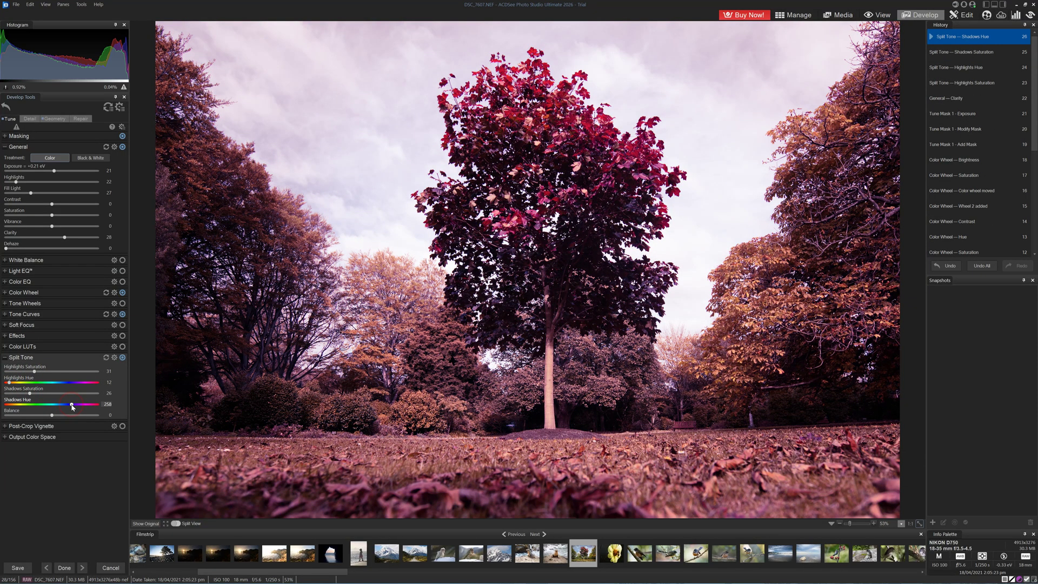
left_click(12, 394)
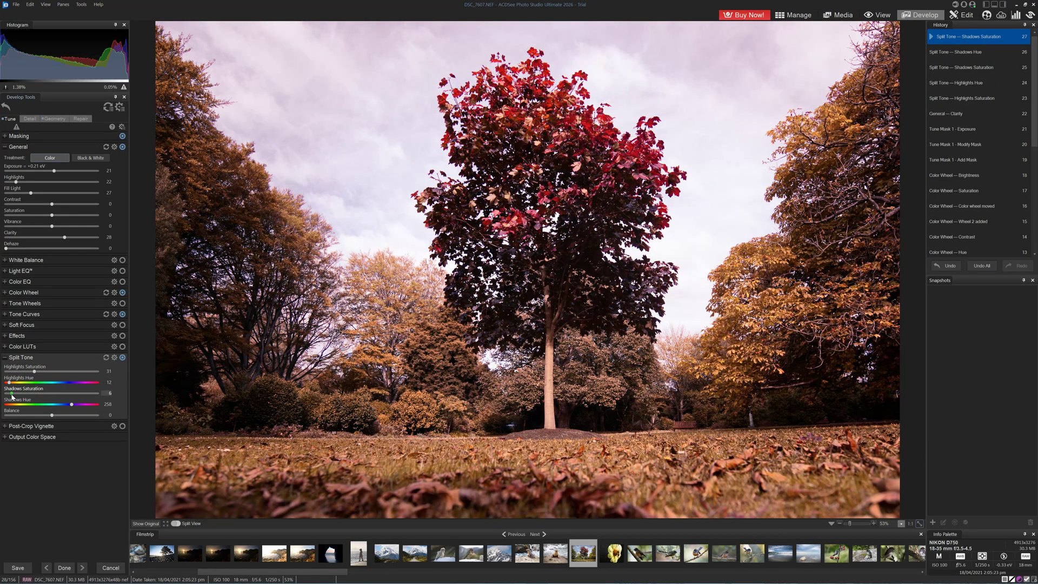
left_click(13, 383)
left_click(39, 372)
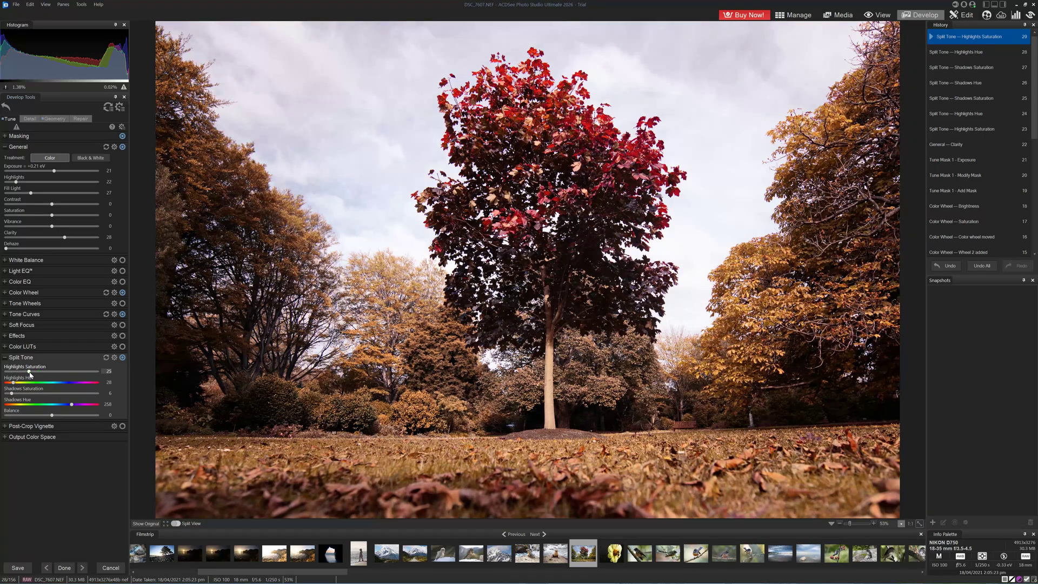
Compare the edited tree photo against the unedited original.
left_click(141, 524)
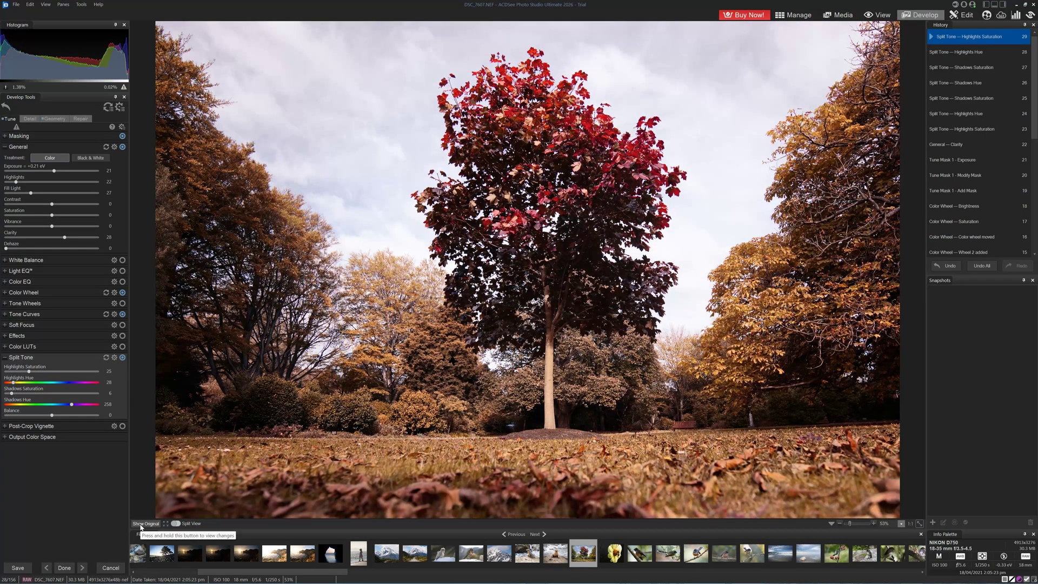
left_click(141, 525)
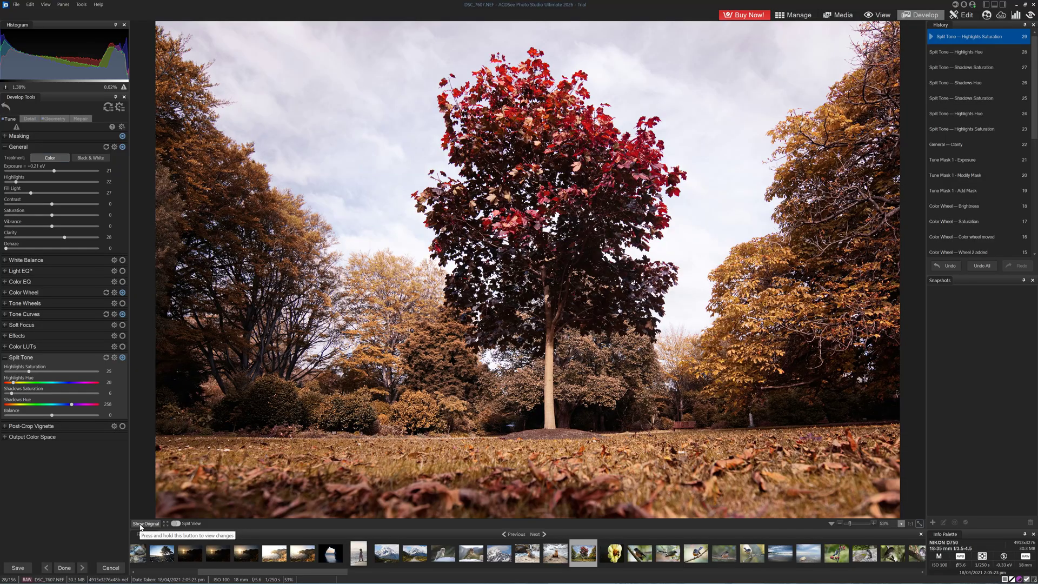
left_click(140, 524)
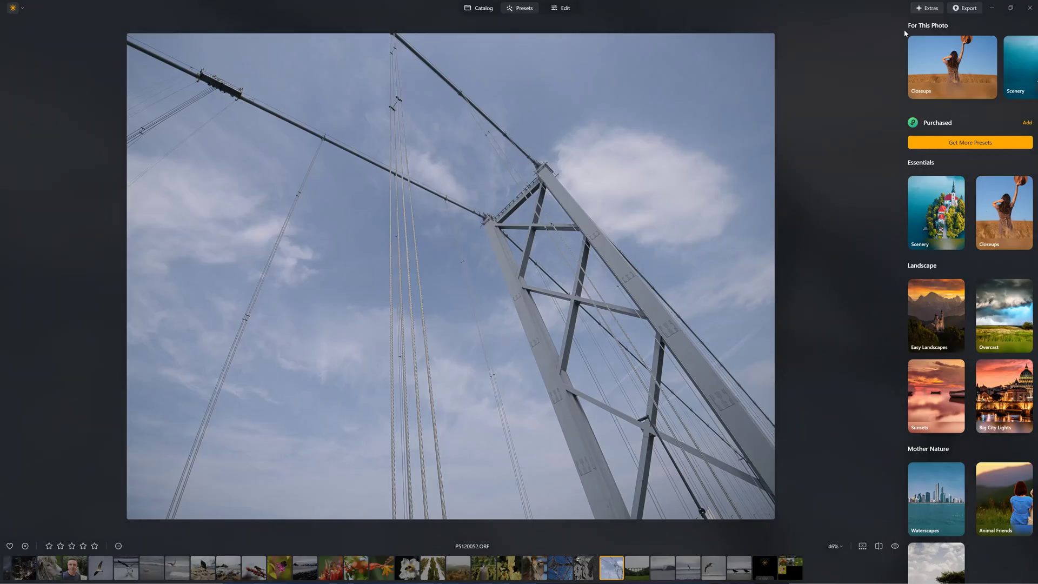
In Monochrome Collection, try Elegant Matte, Soulful and Film Grain, finishing on Lighthouse.
scroll(964, 325, "down", 4)
left_click(939, 473)
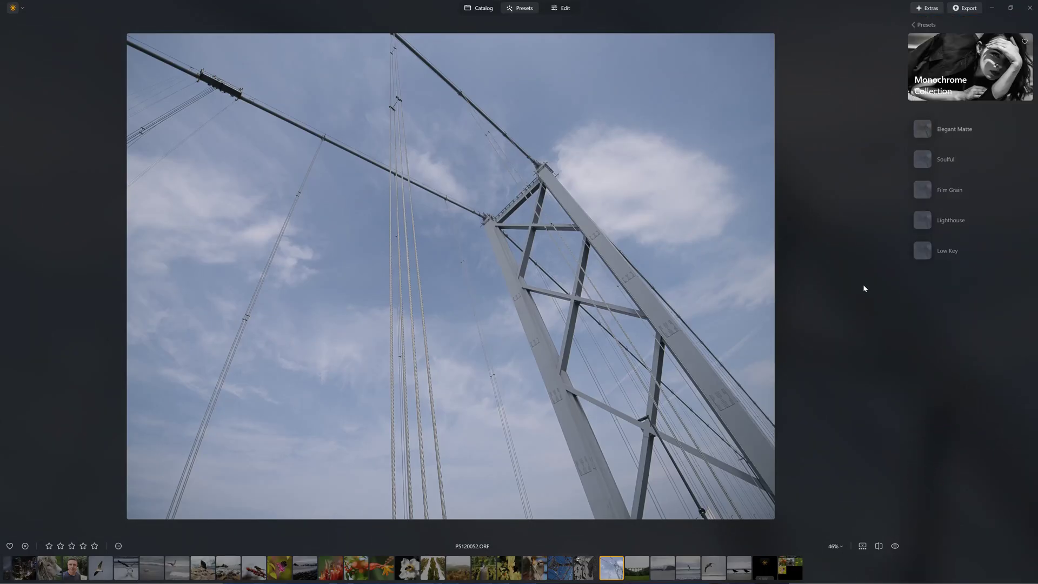
left_click(944, 130)
left_click(940, 159)
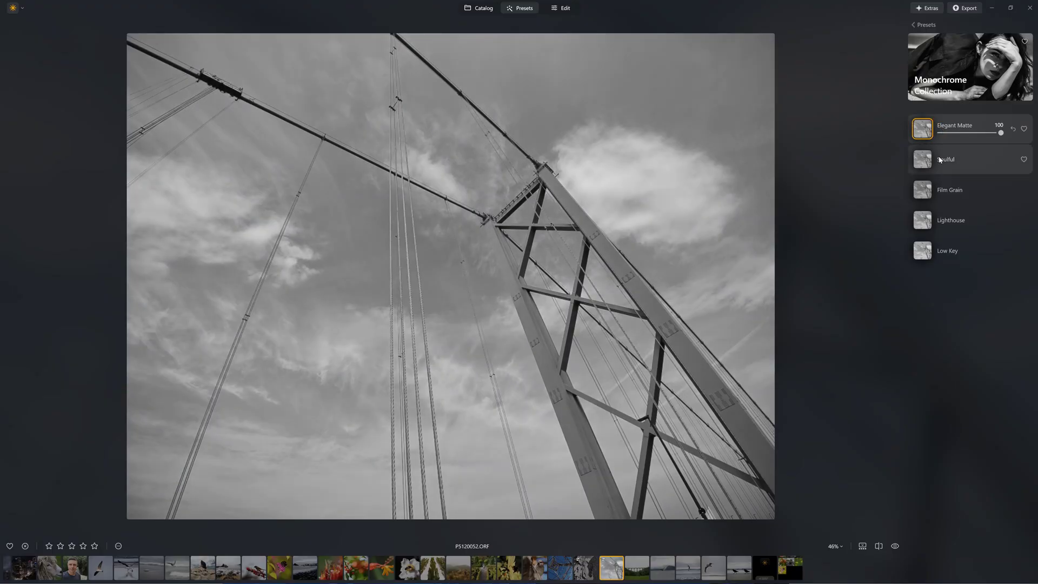
left_click(947, 190)
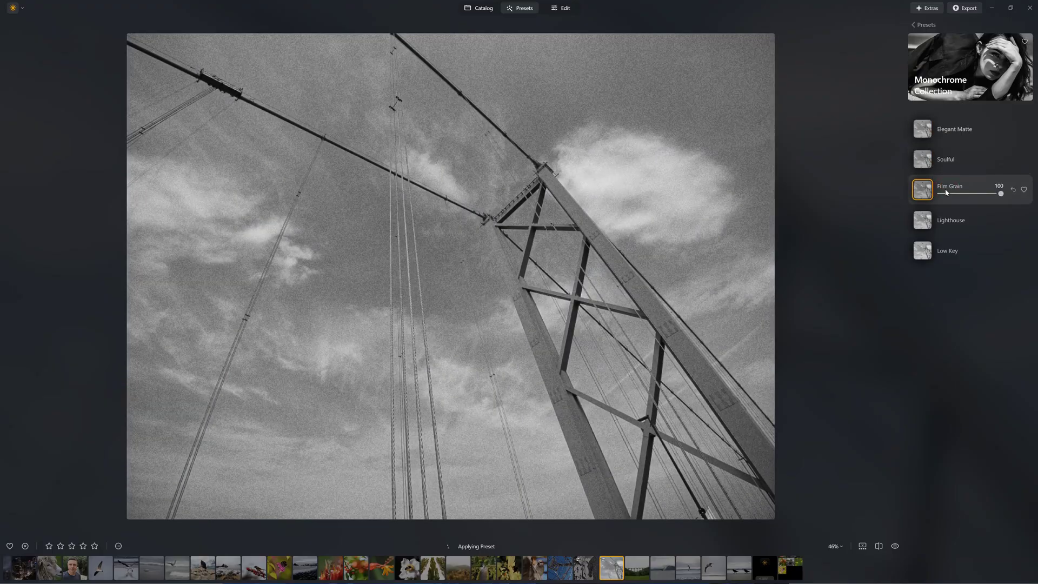
left_click(948, 222)
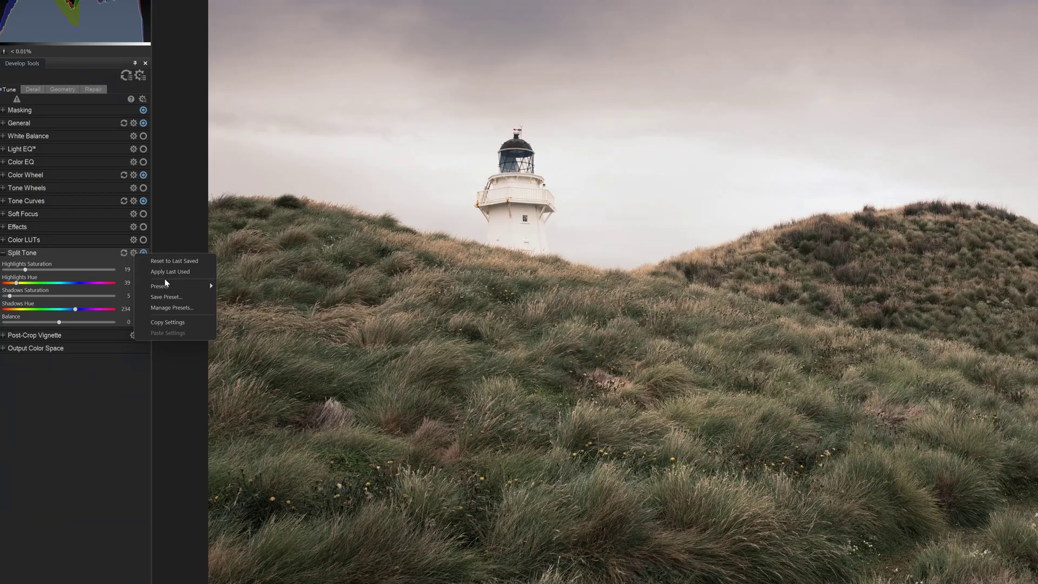
Save the current split tone settings as a preset named 'Pinkish!!'.
left_click(165, 296)
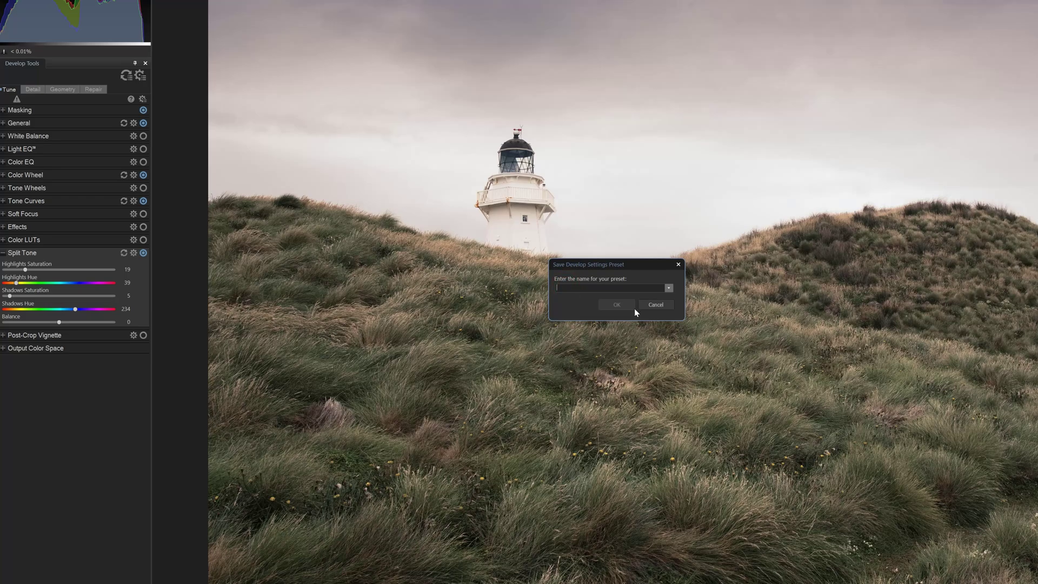
type("Pinkish!!")
key("Return")
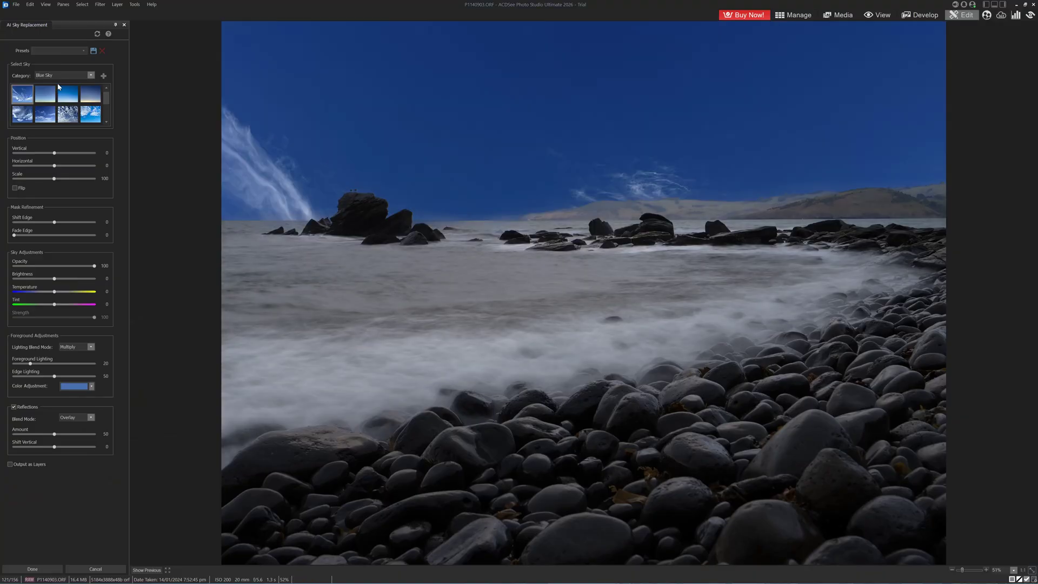
Swap the beach's grey sky for the second plain Blue Sky option.
left_click(51, 93)
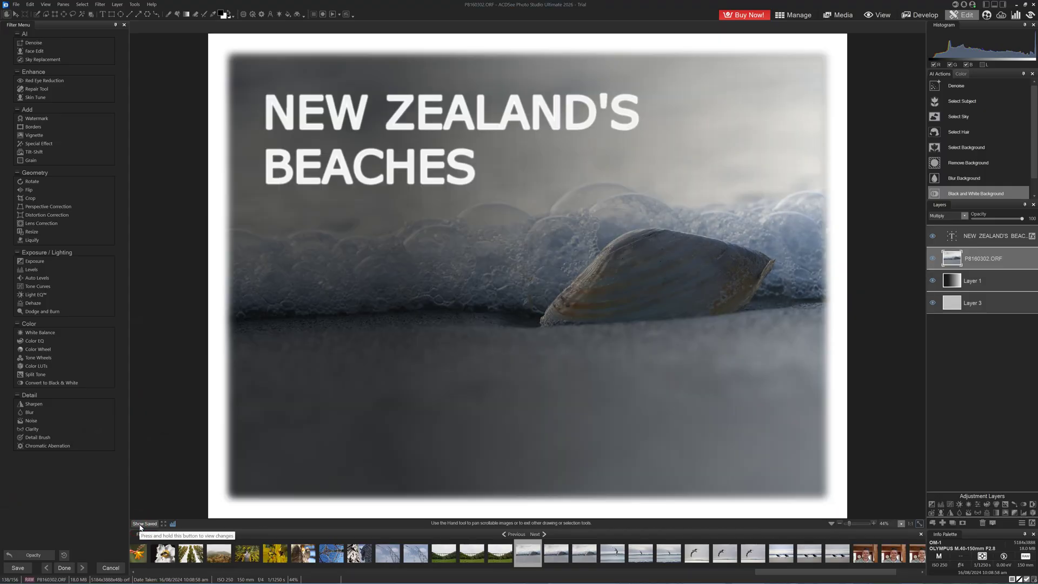
left_click(140, 524)
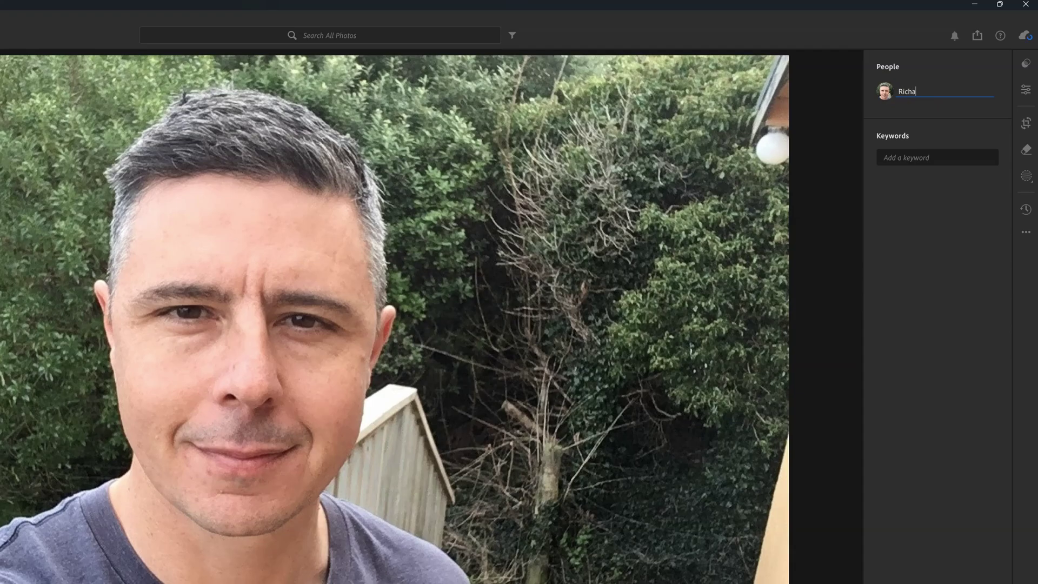
Confirm the typed person's name for the selfie's face in the People panel.
key("Return")
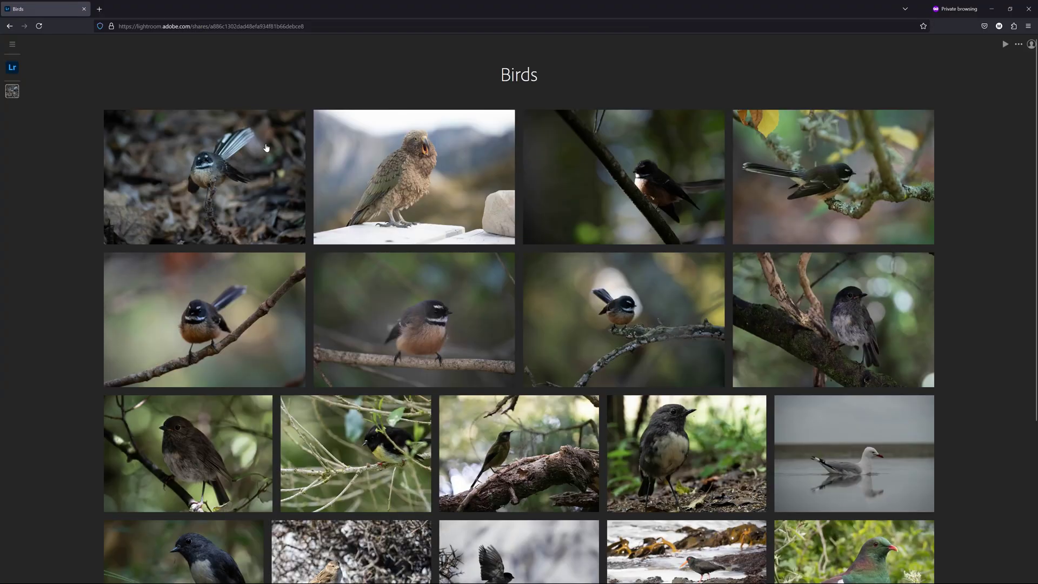
Scroll down the shared Birds album and open the flying-bird thumbnail at full size.
scroll(298, 157, "down", 5)
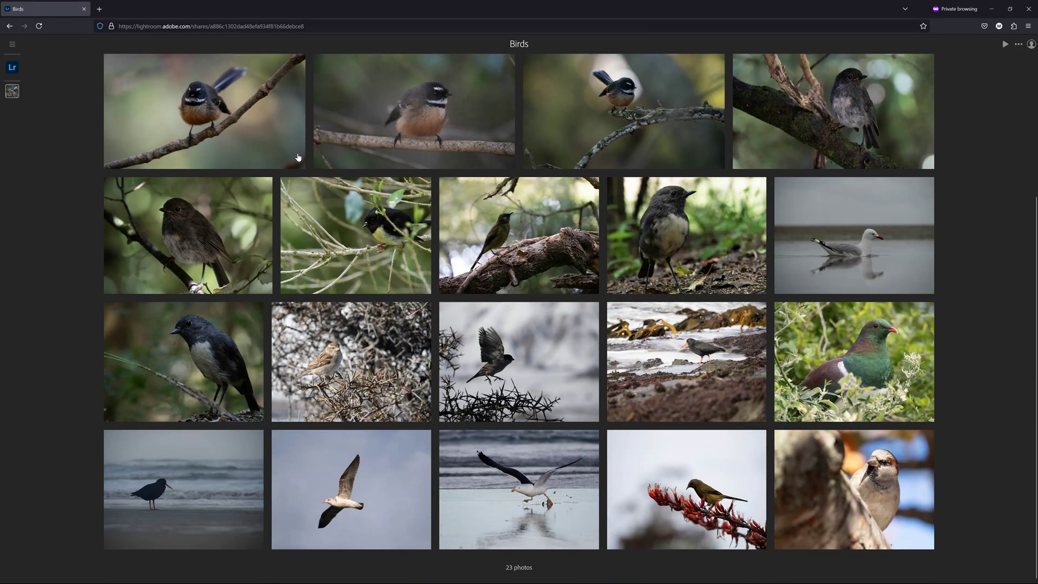
left_click(525, 368)
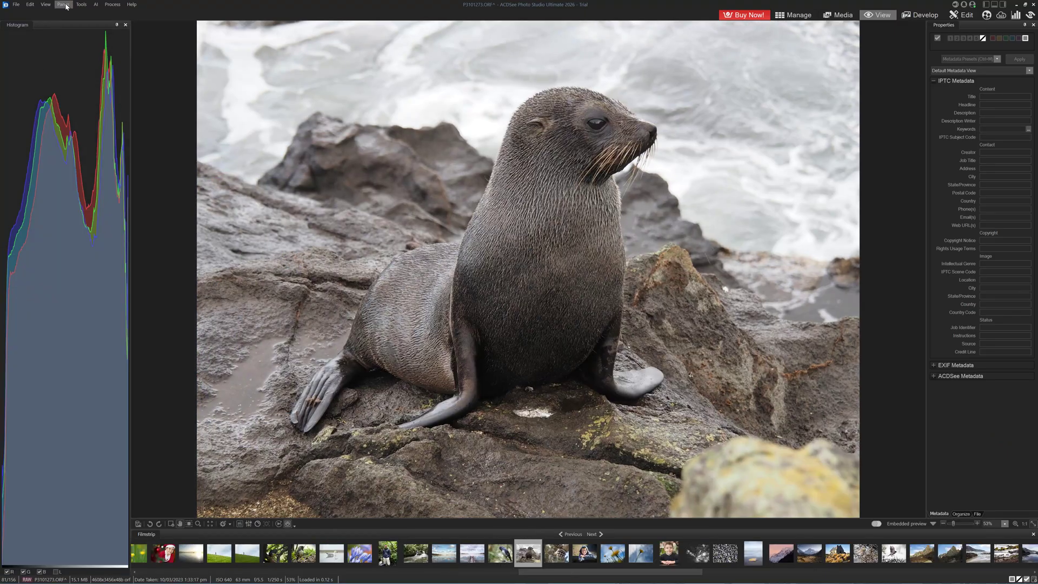
Add a Magnifying Glass pane and dock it beneath the Histogram.
left_click(63, 4)
left_click(81, 39)
left_click_drag(238, 126, 72, 311)
Add the floating Info Palette for shot details and move it into place.
left_click(63, 4)
left_click(81, 28)
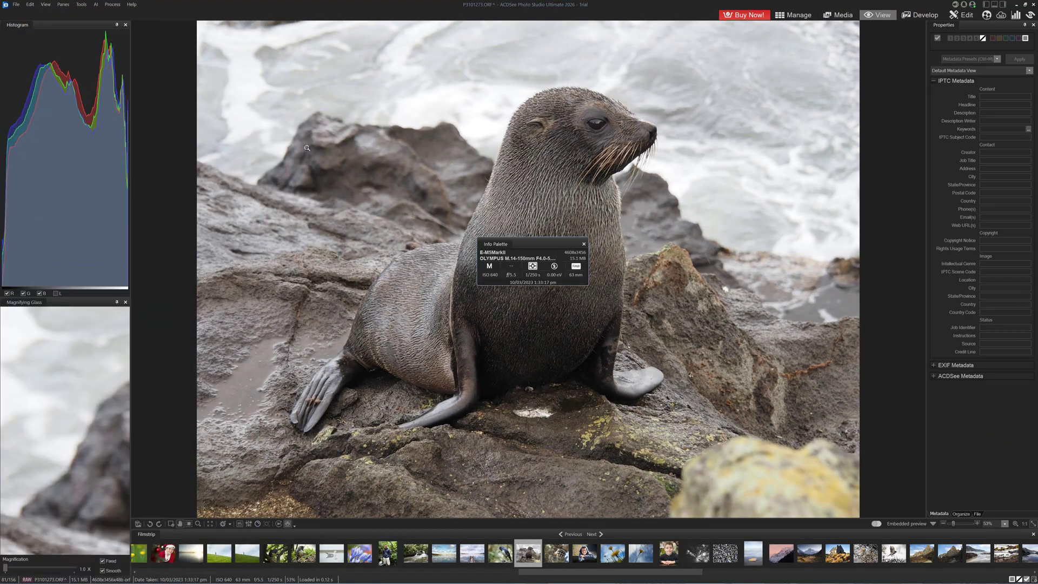
left_click_drag(498, 242, 69, 147)
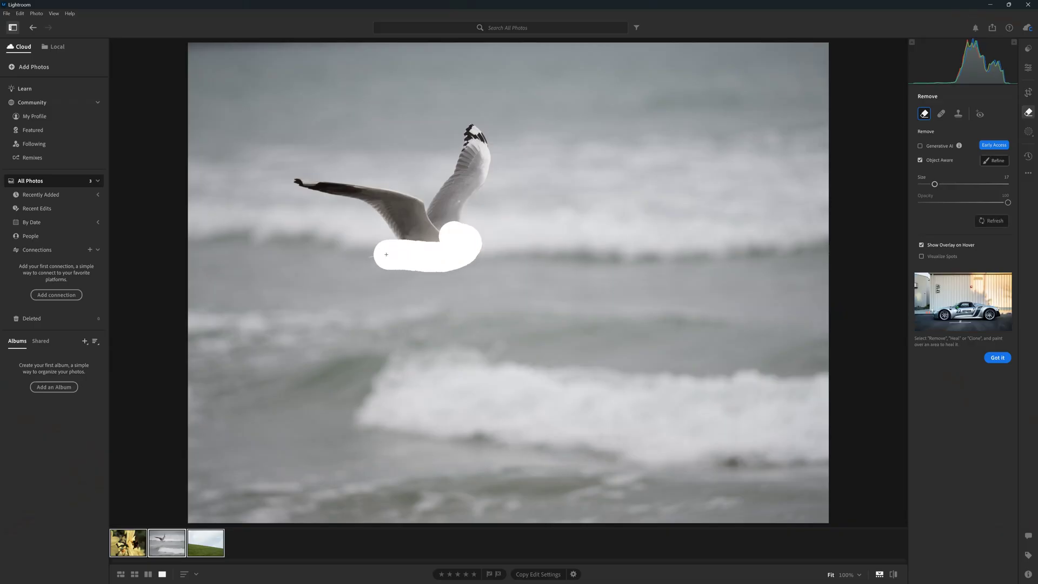
mouse_move(454, 182)
left_mouse_down()
mouse_move(475, 130)
mouse_move(479, 142)
left_mouse_up()
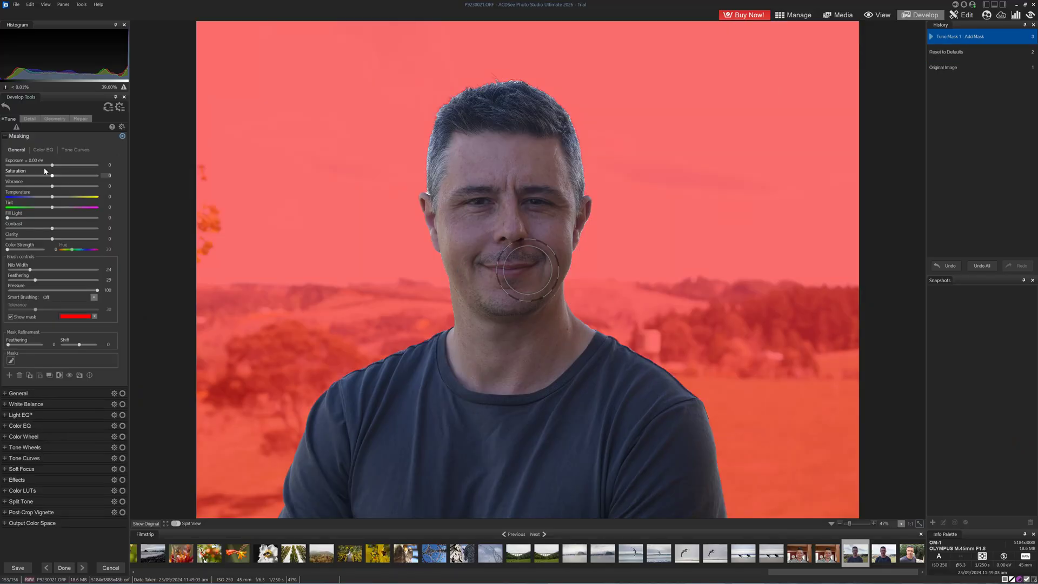
Darken the masked background to -1.40 EV and sweep a Split View before/after across the portrait.
left_click(52, 168)
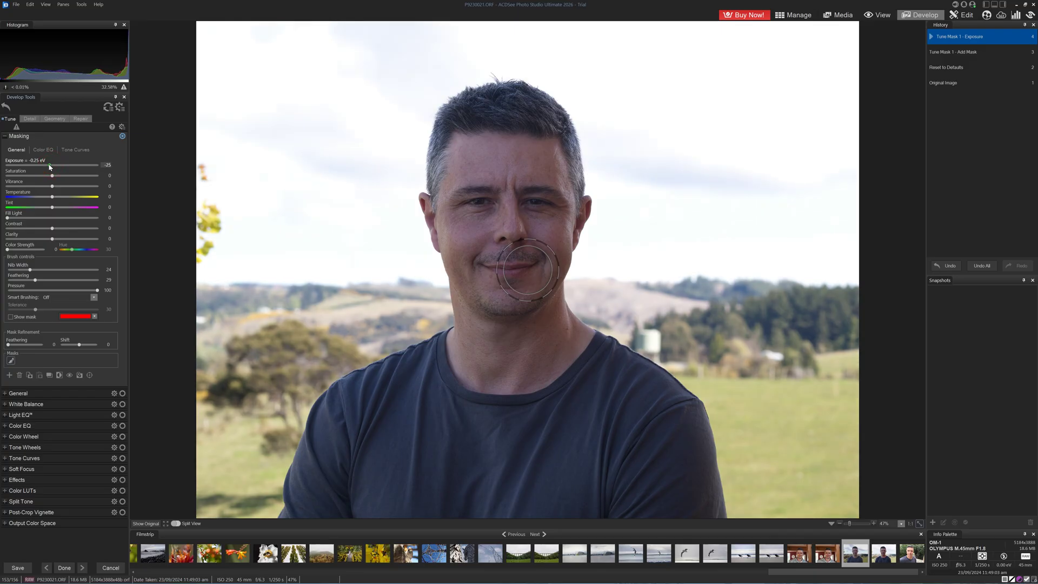
left_click_drag(49, 167, 37, 166)
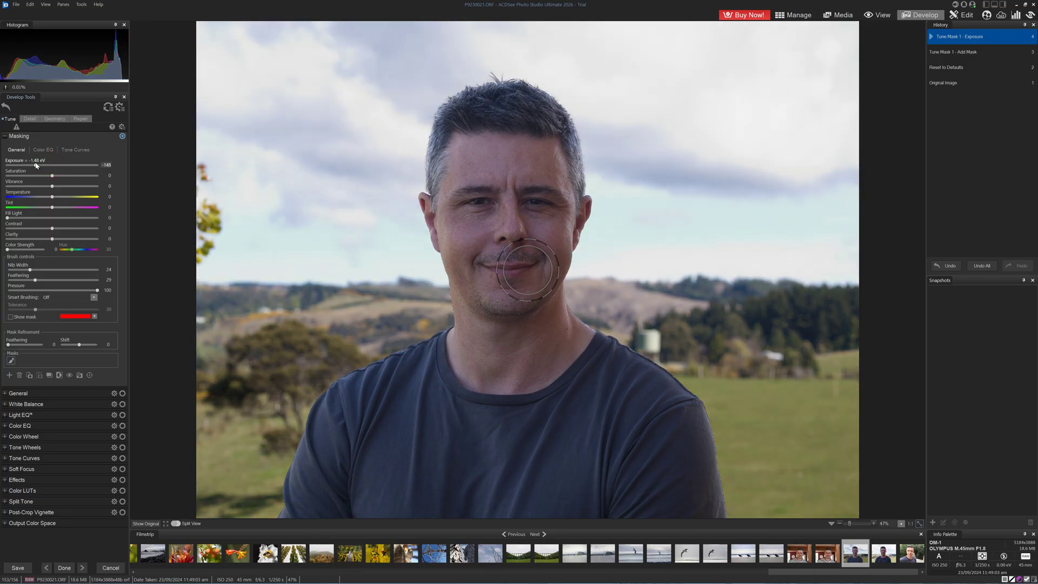
left_click(176, 524)
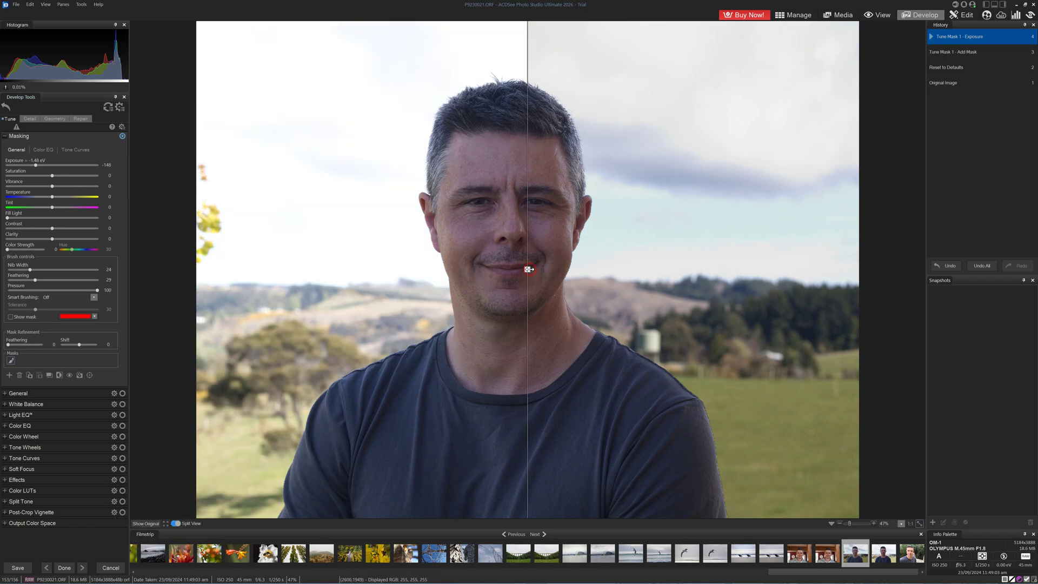
left_click_drag(529, 269, 202, 266)
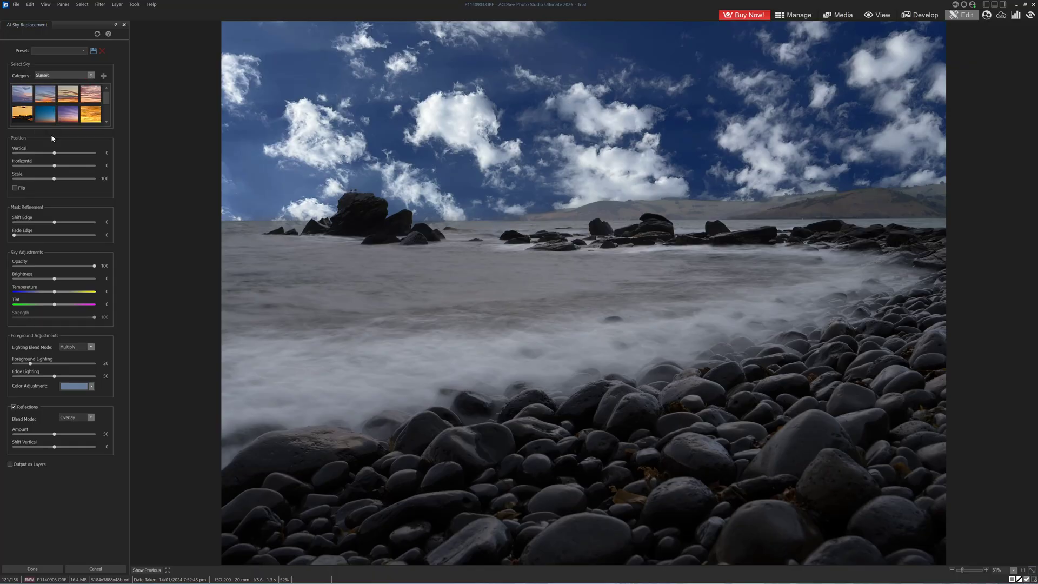
Choose Sunset in the AI Sky Replacement Category dropdown for the rocky beach photo.
left_click(71, 94)
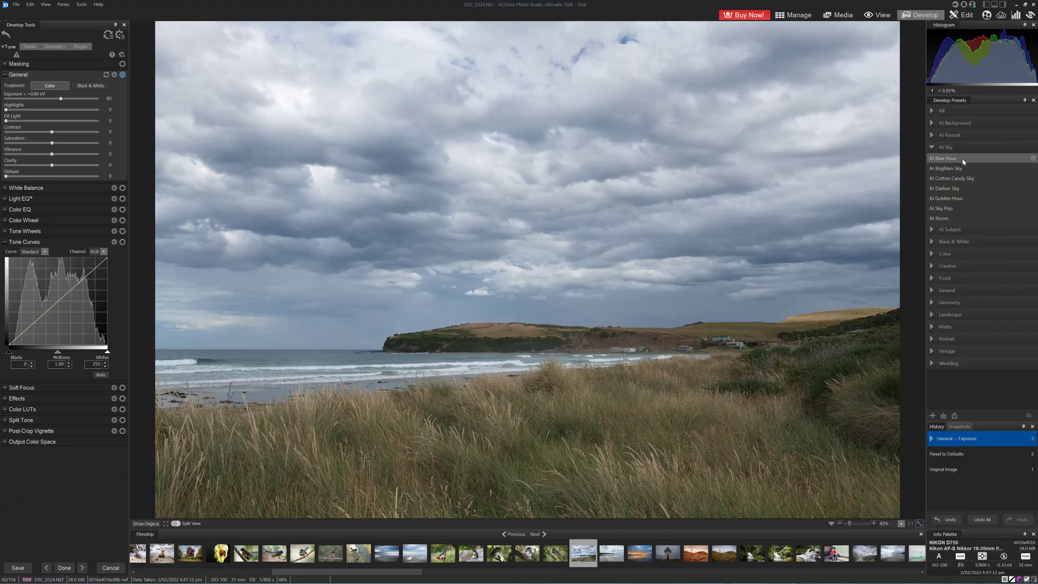
Apply the AI Blue Hour, AI Brighten Sky, then AI Cotton Candy Sky presets in turn.
left_click(962, 157)
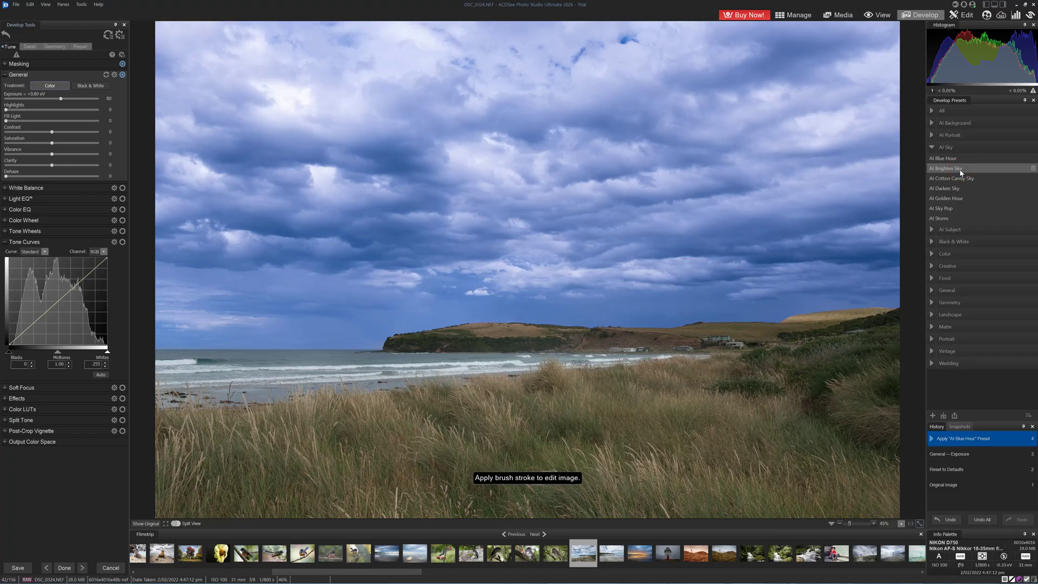
left_click(961, 170)
left_click(958, 181)
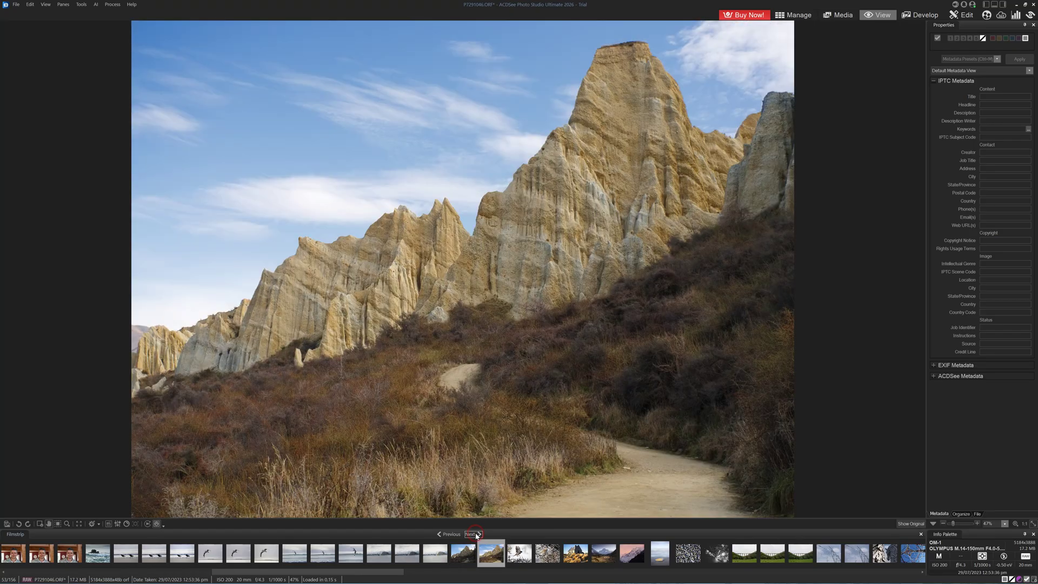
left_click(476, 534)
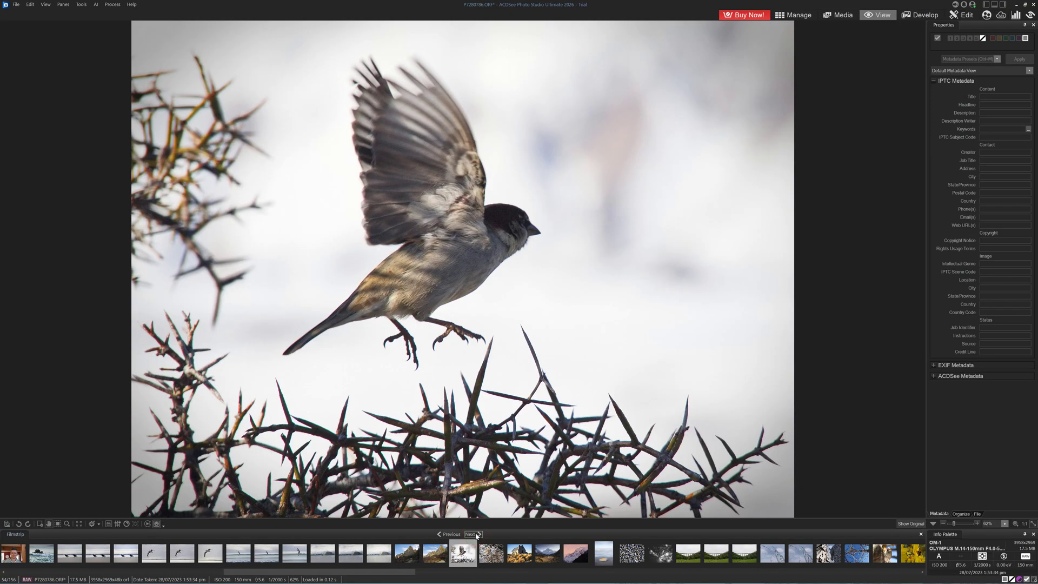
Advance six photos, past the mountain valley and pink-lit peak, to the shell on sand.
left_click(476, 534)
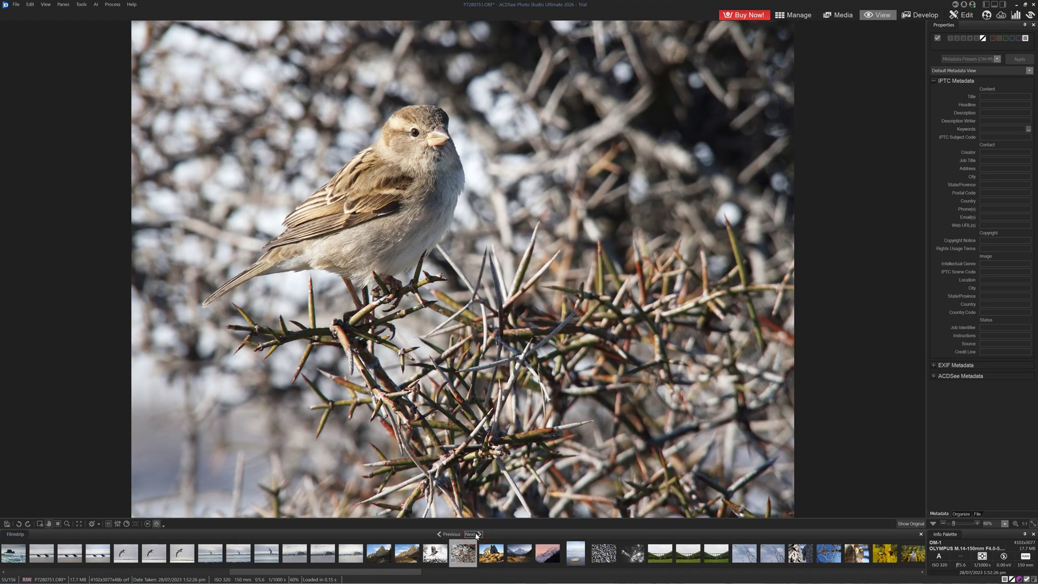
left_click(477, 535)
left_click(477, 535)
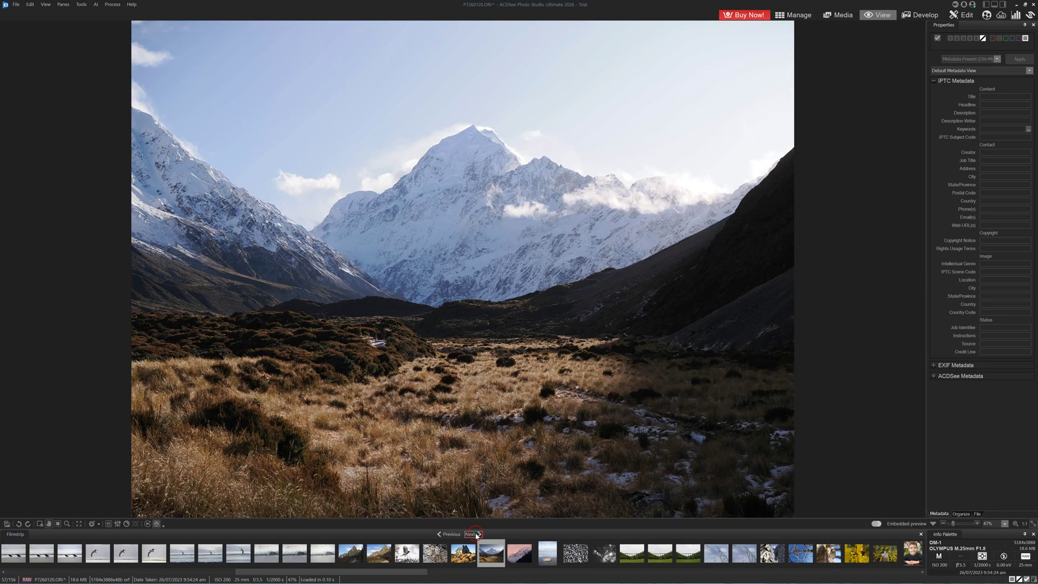
left_click(476, 535)
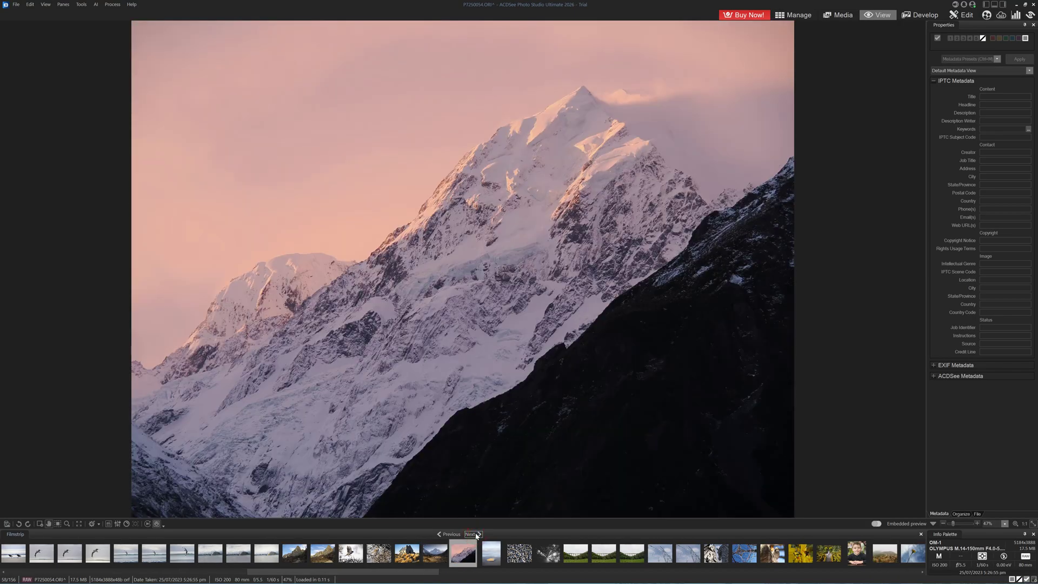
left_click(476, 535)
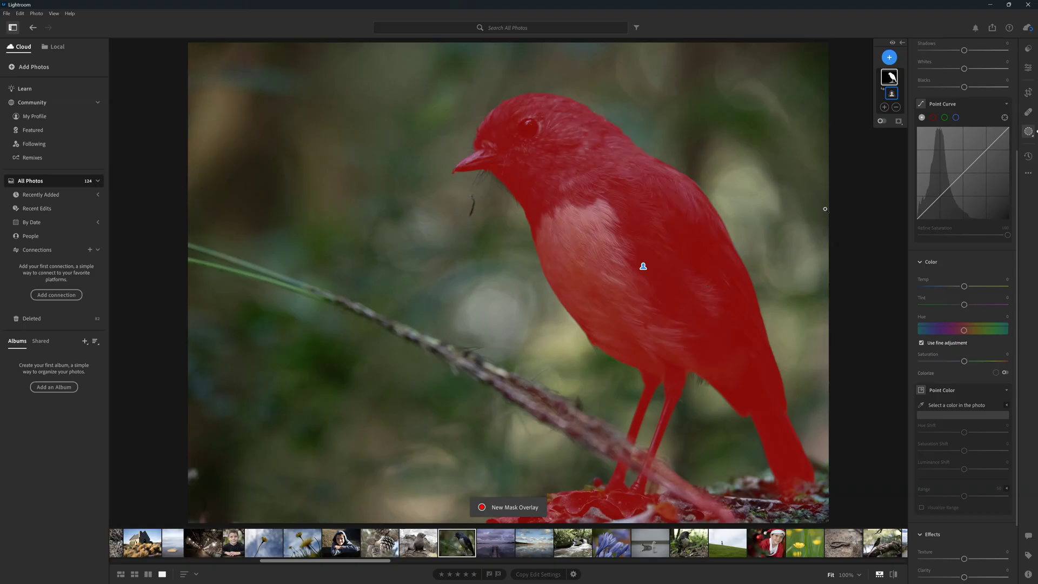
Raise Mask 1's Exposure and Shadows and lift the Point Curve to brighten the bird.
scroll(967, 82, "up", 3)
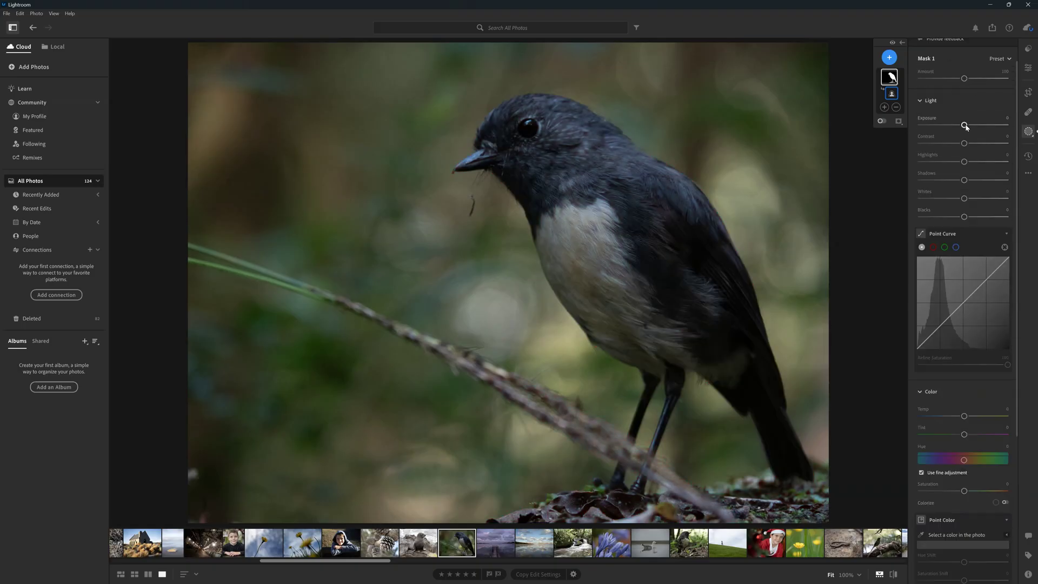
left_click_drag(966, 125, 984, 125)
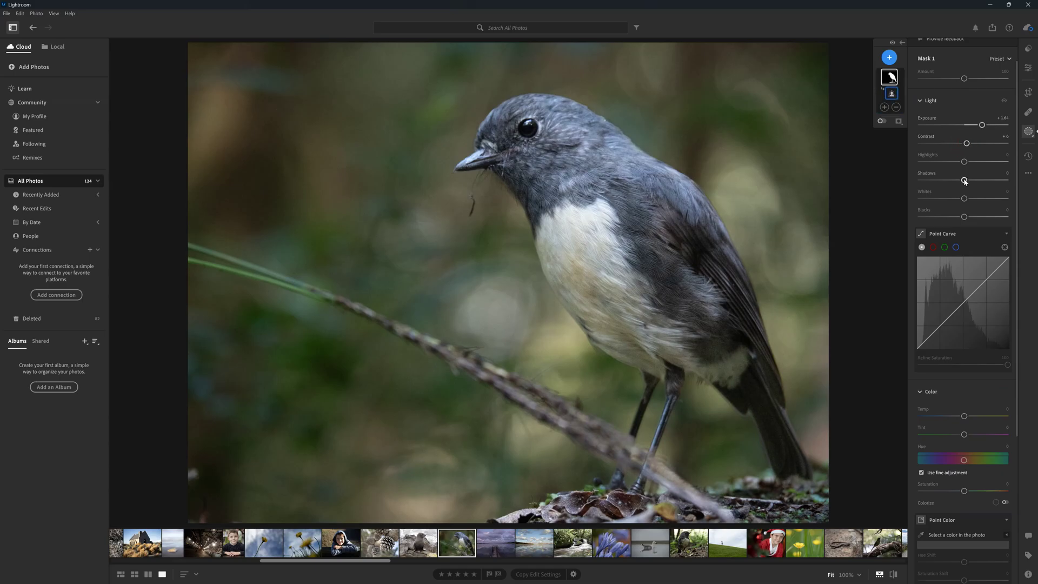
left_click_drag(965, 181, 989, 180)
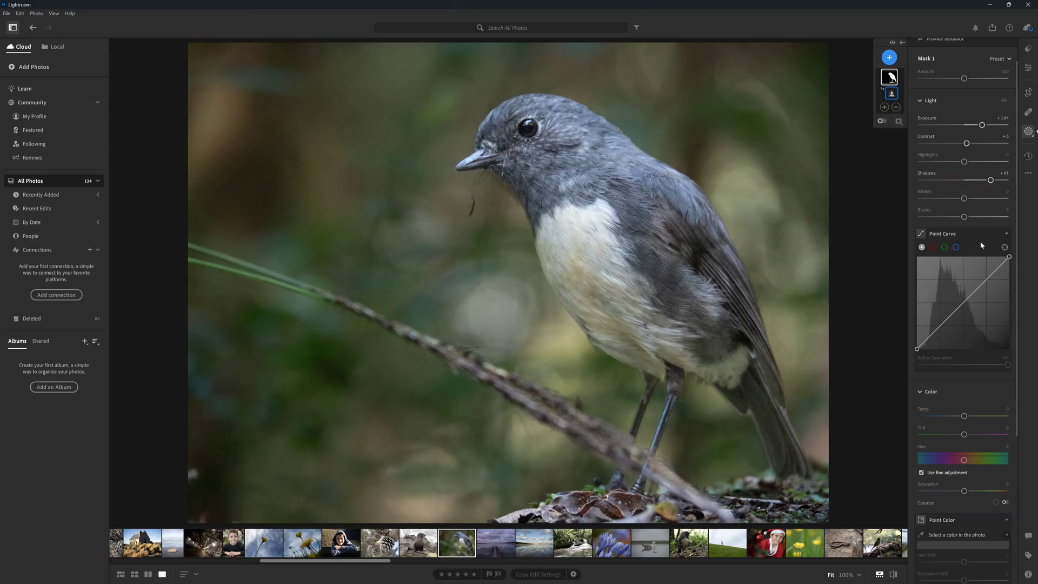
left_click_drag(985, 282, 981, 282)
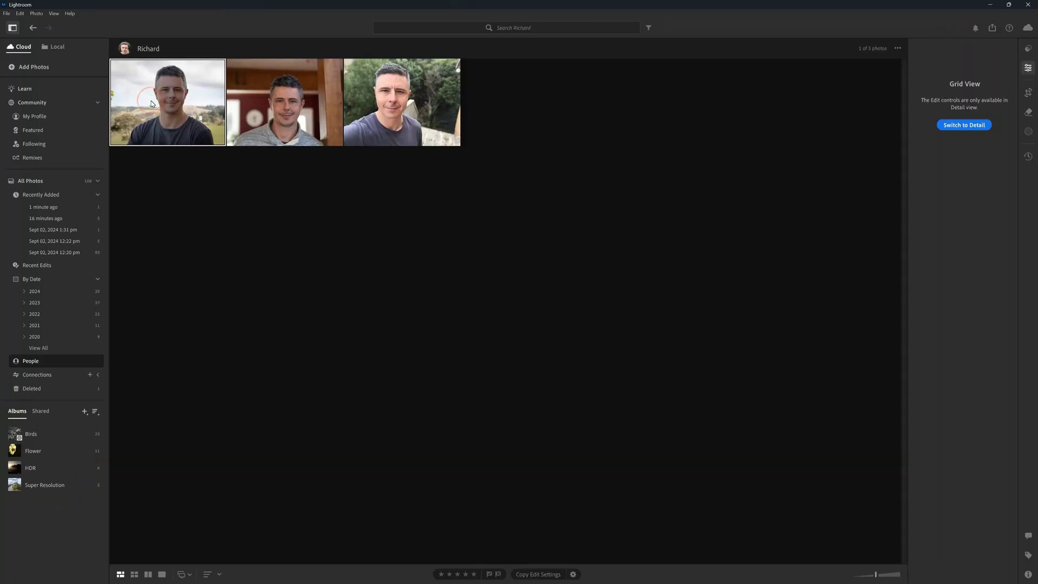
Open the first portrait thumbnail from the People grid in Detail view.
double_click(151, 103)
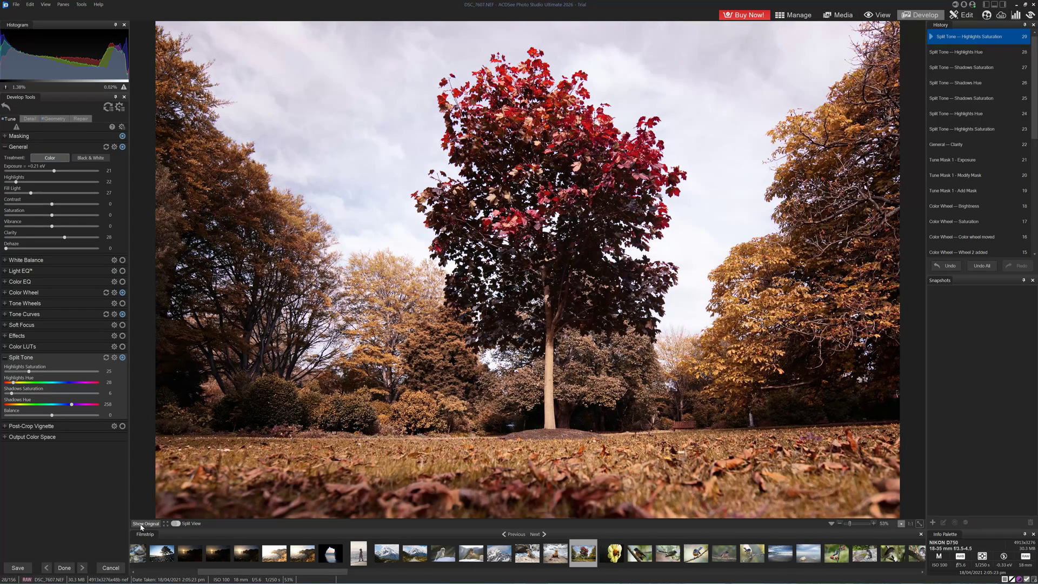
left_click(141, 527)
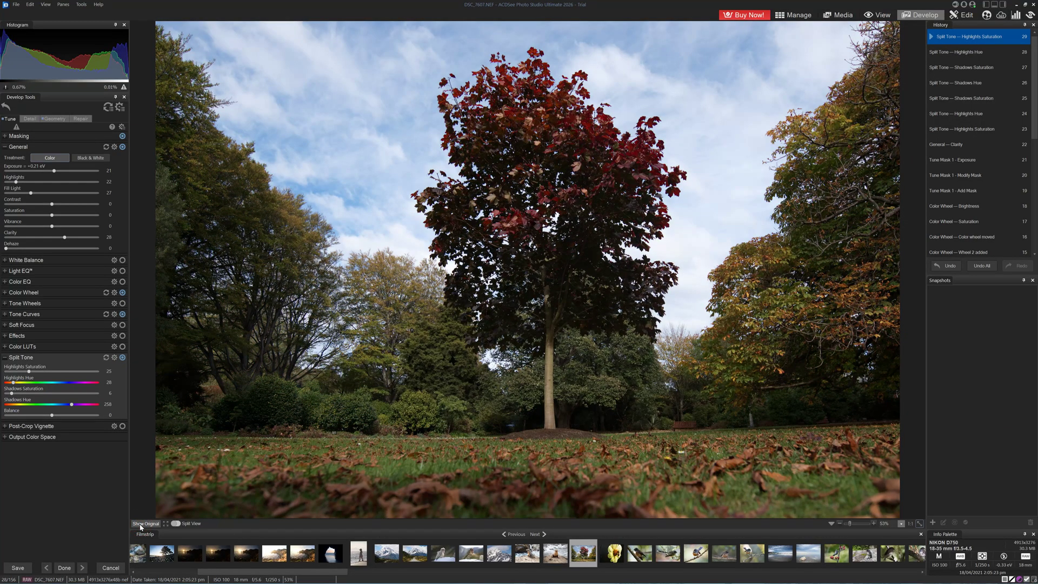
left_click(140, 527)
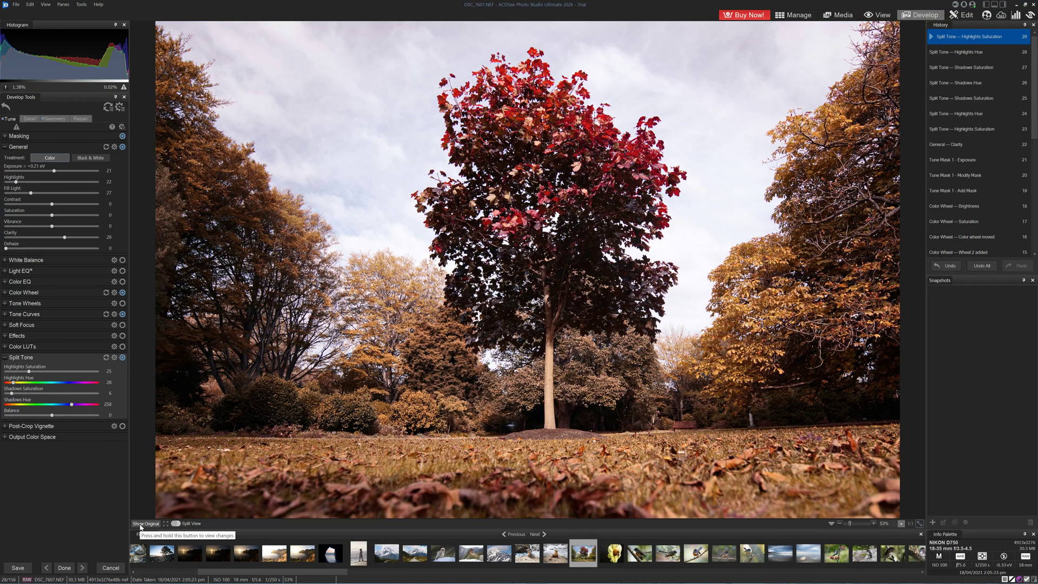
left_click(140, 527)
left_click(141, 528)
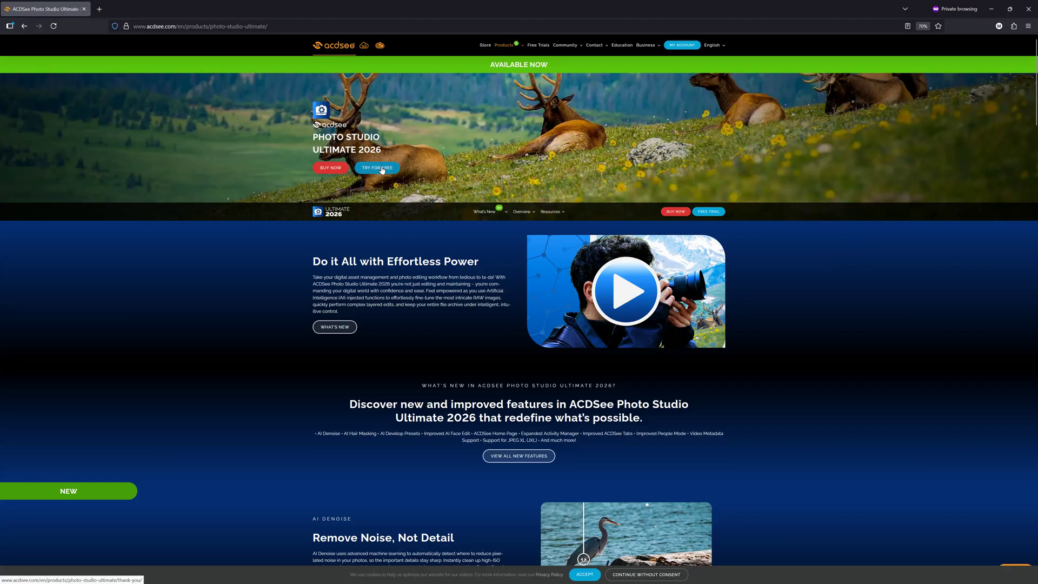
Start the Photo Studio Ultimate 2026 free trial with TRY FOR FREE on the product page.
left_click(381, 169)
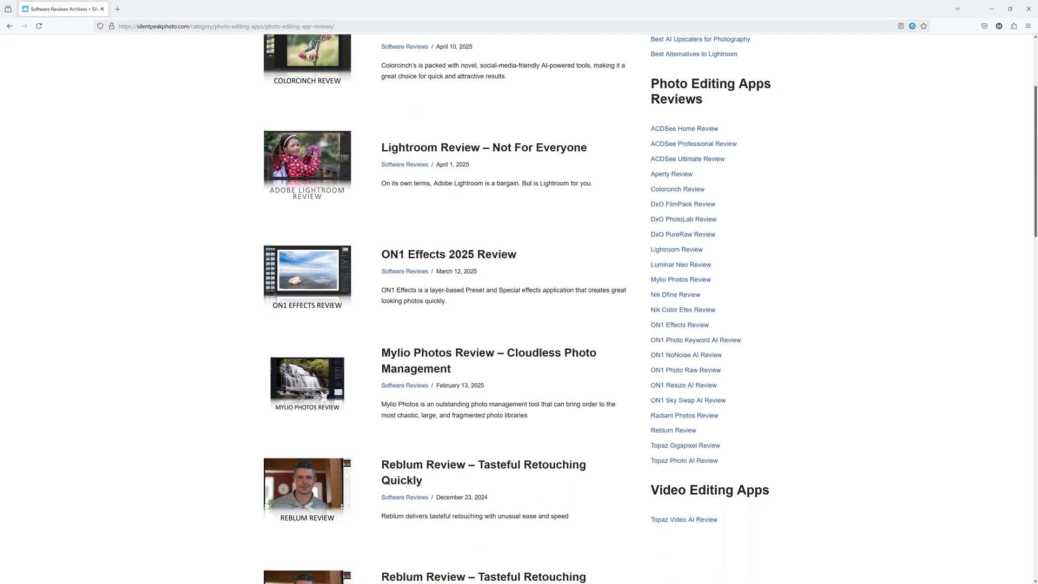
Scroll through the software reviews and Store deals to the Topaz Labs and DxO listings, e.g. PhotoLab US$179.99.
scroll(519, 309, "down", 3)
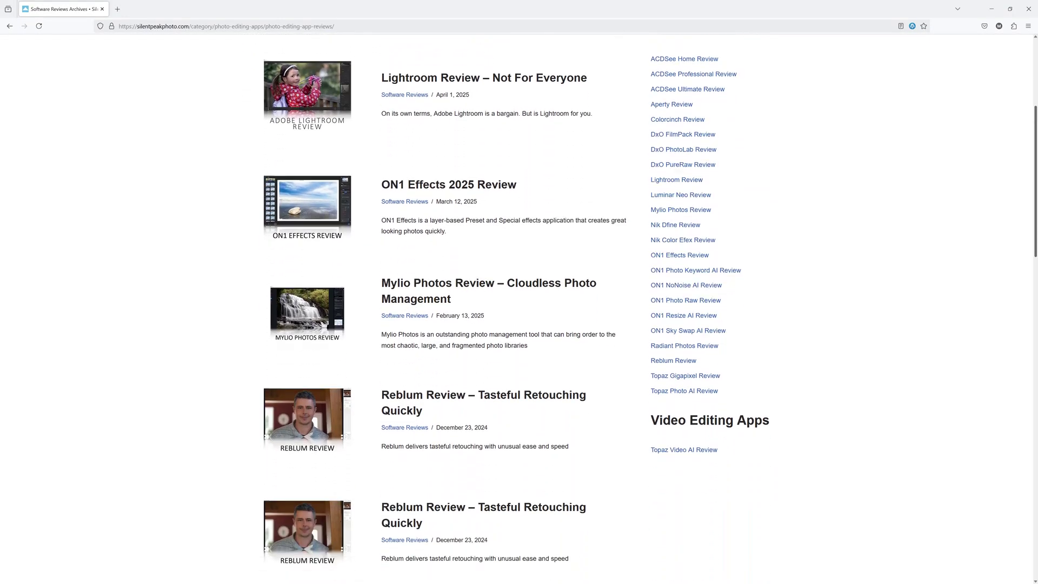
scroll(520, 309, "down", 4)
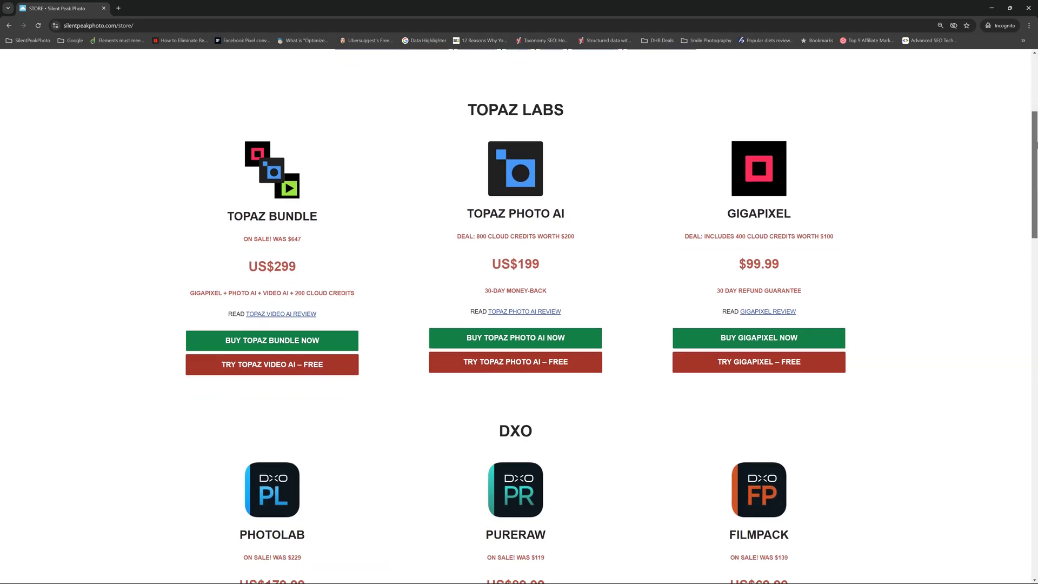
scroll(520, 308, "down", 3)
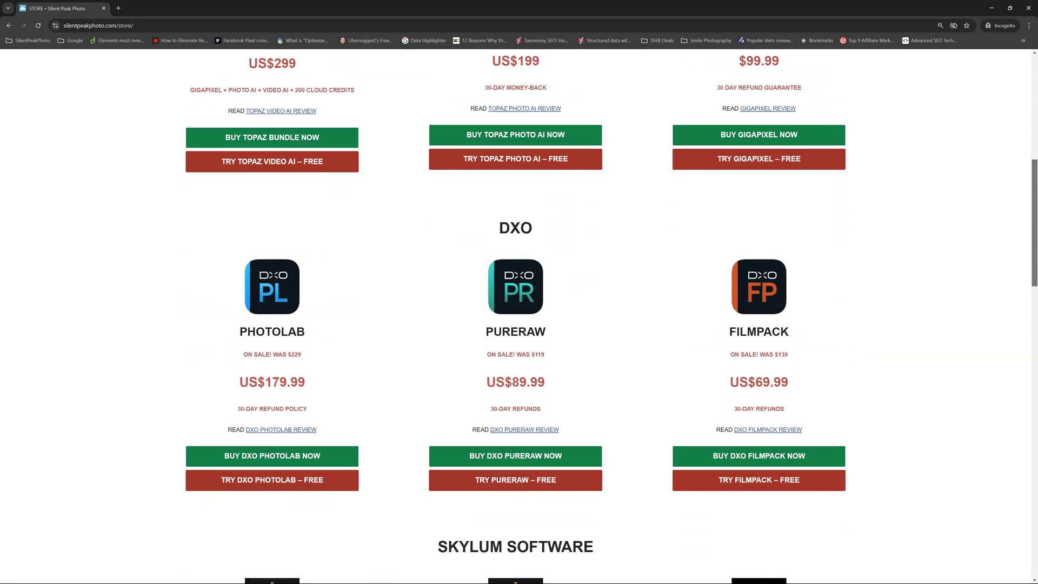
scroll(1036, 246, "down", 3)
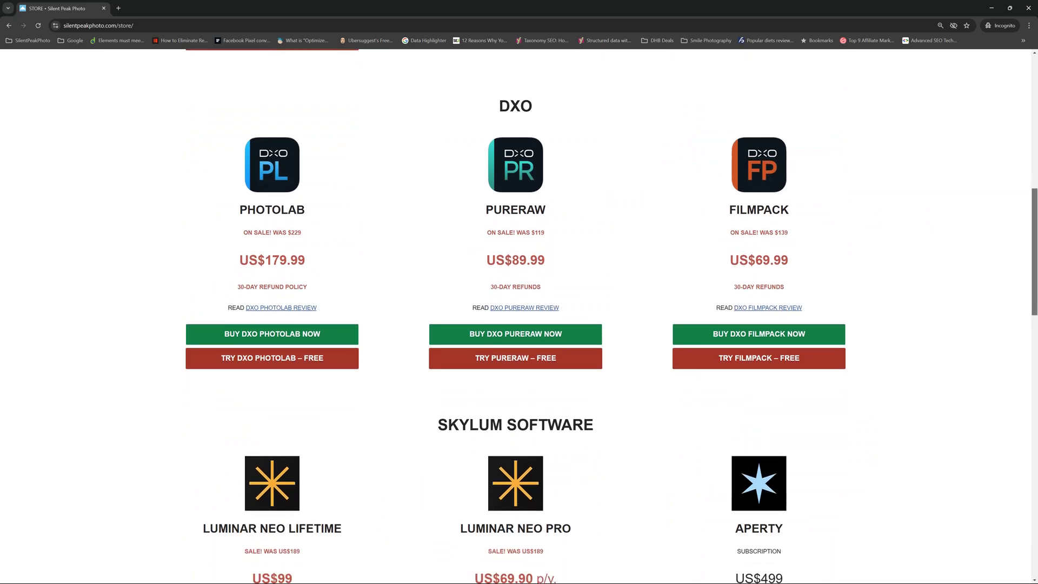
scroll(1036, 247, "down", 3)
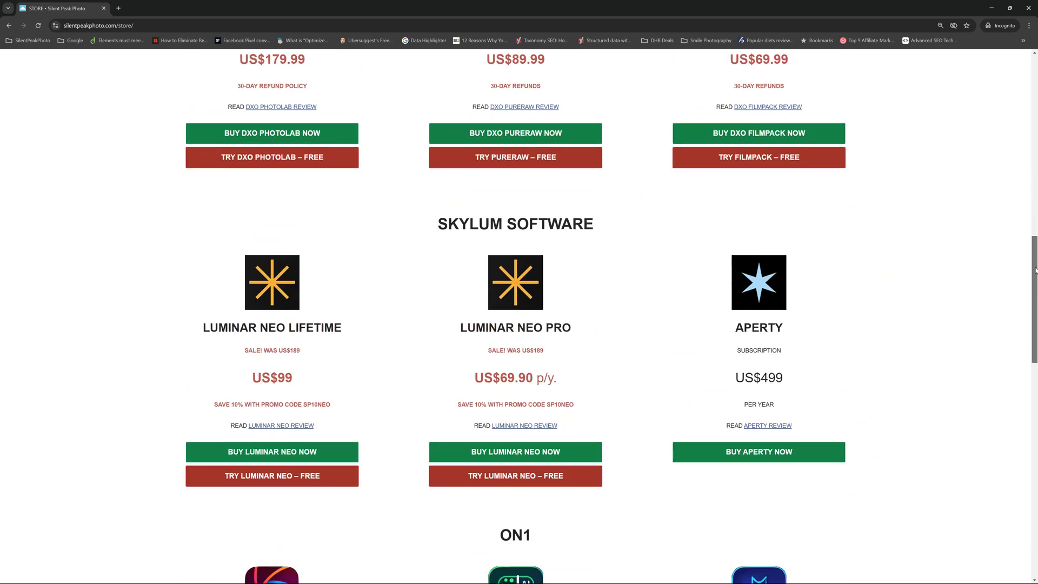